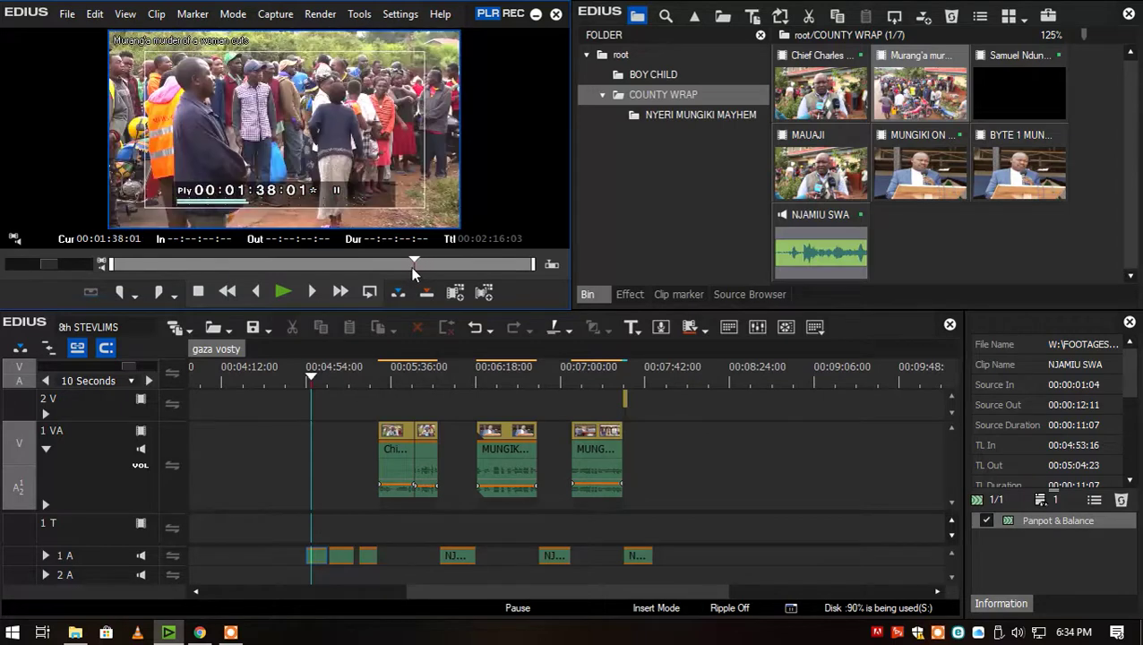
# Mark 00:00:56:10 to 00:01:00:20 of the Murang'a murder source clip and place it on 1 VA right before the first audio clip starts.
pyautogui.press('space')
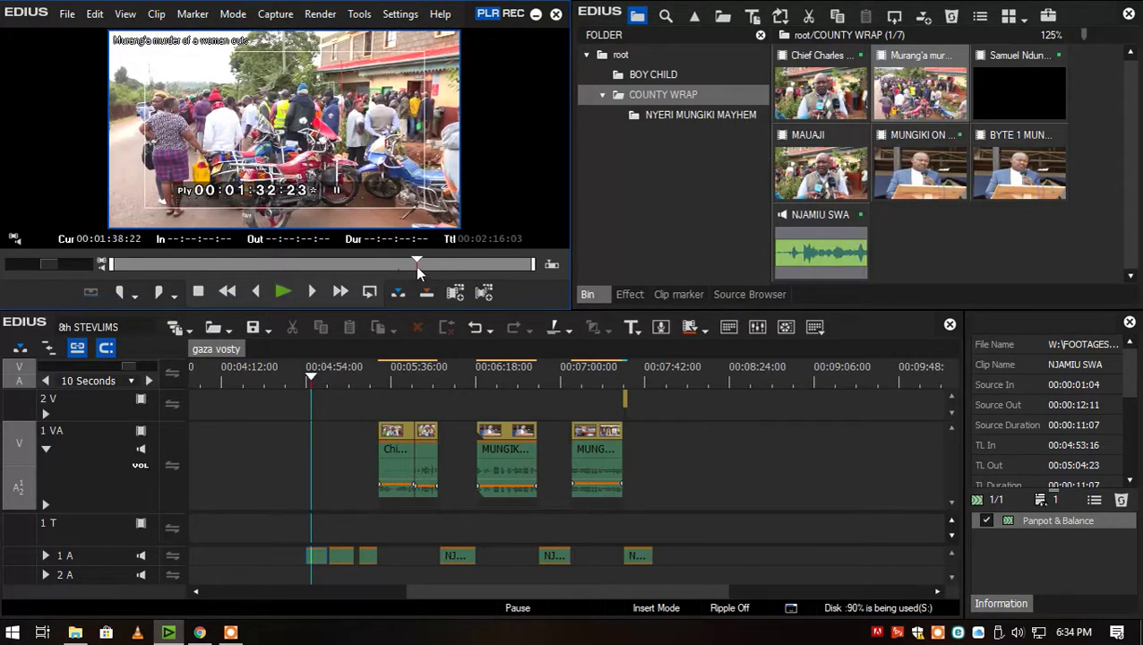
pyautogui.press('space')
pyautogui.moveTo(298, 262); pyautogui.dragTo(285, 265)
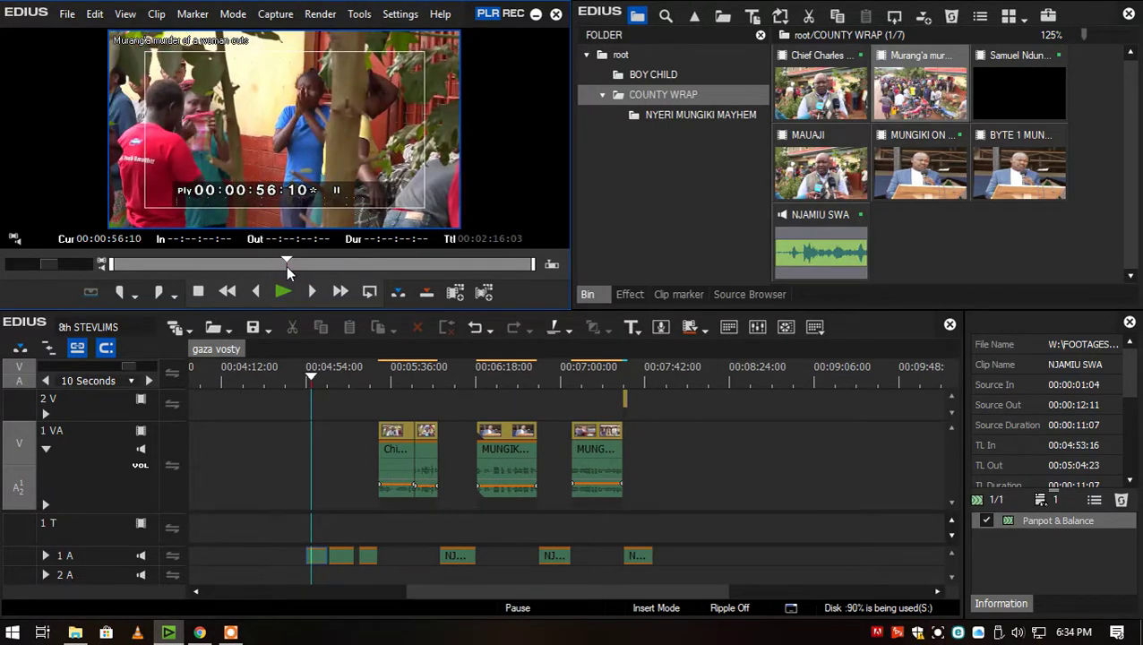
pyautogui.press('i')
pyautogui.press('space')
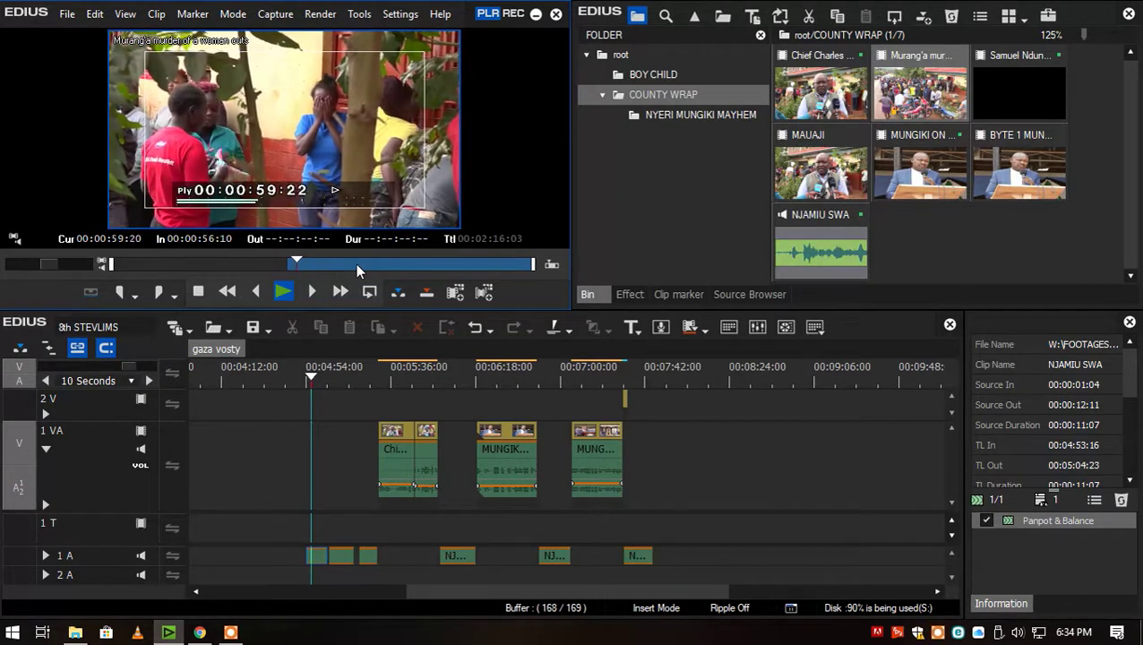
pyautogui.press('space')
pyautogui.press('o')
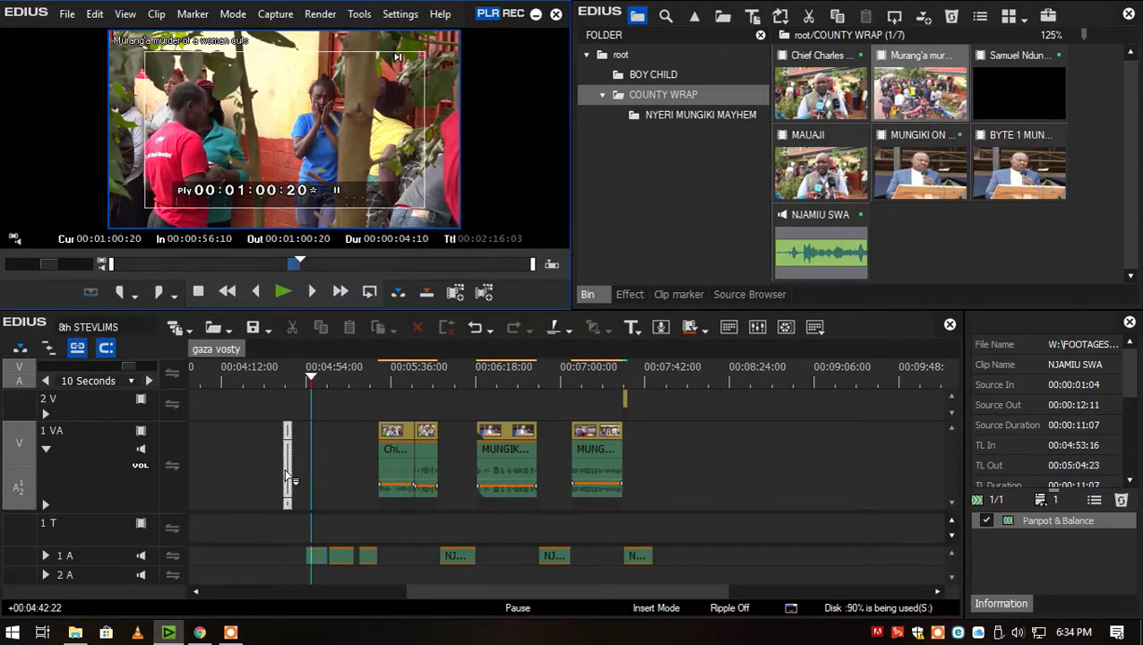
pyautogui.moveTo(298, 469); pyautogui.dragTo(298, 470)
# Play the placed Murang'a clip and extend its end on the timeline to 00:04:58:07.
pyautogui.click(298, 379)
pyautogui.scroll(4, 318, 424)
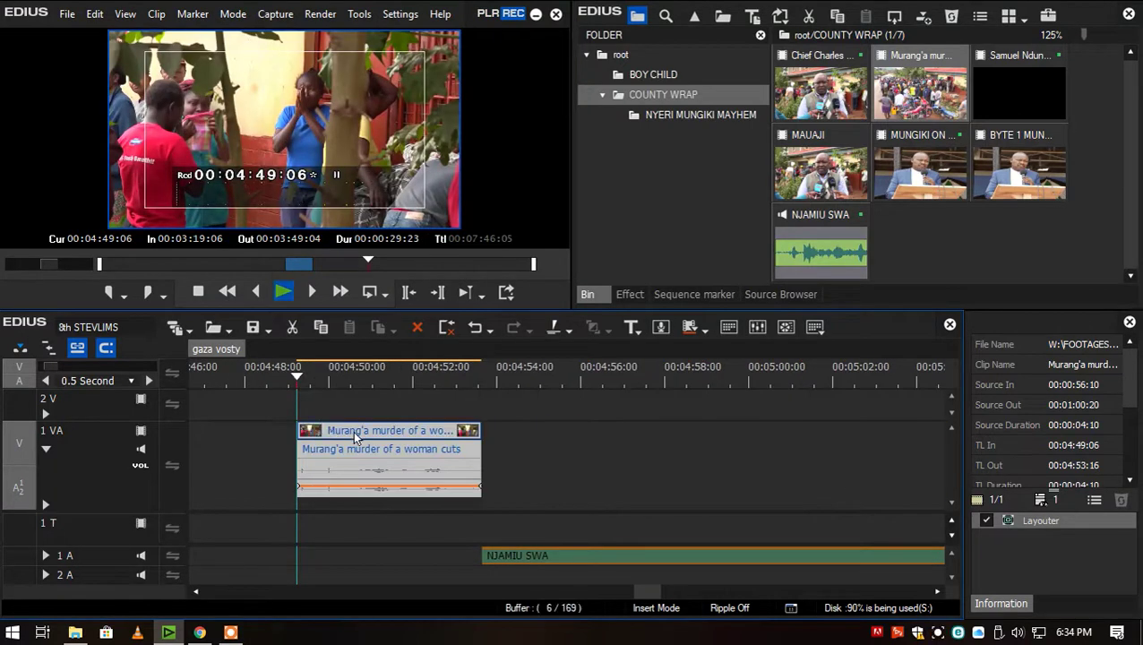
pyautogui.press('space')
pyautogui.click(548, 439)
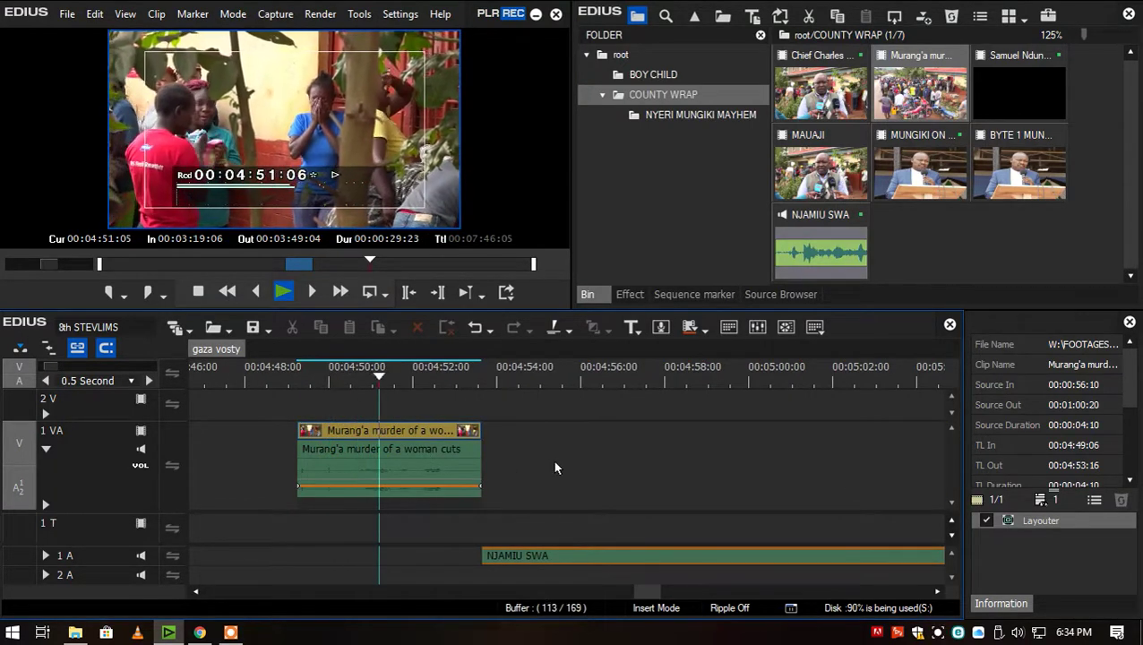
pyautogui.scroll(-2, 553, 460)
pyautogui.moveTo(605, 591); pyautogui.dragTo(614, 591)
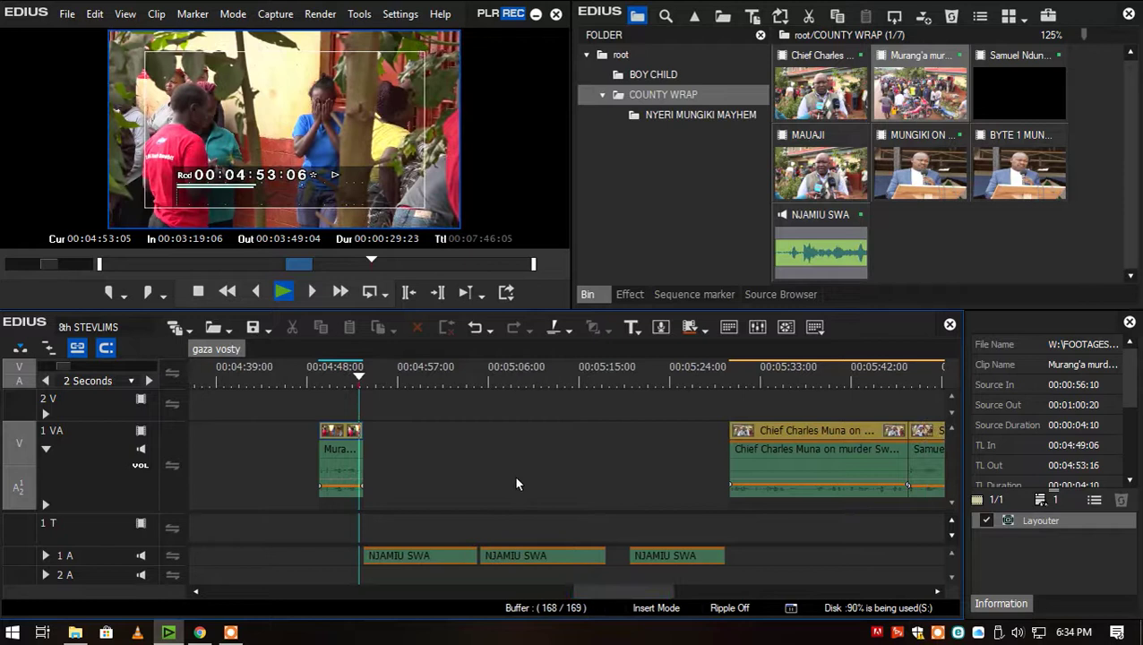
pyautogui.moveTo(362, 436); pyautogui.dragTo(409, 439)
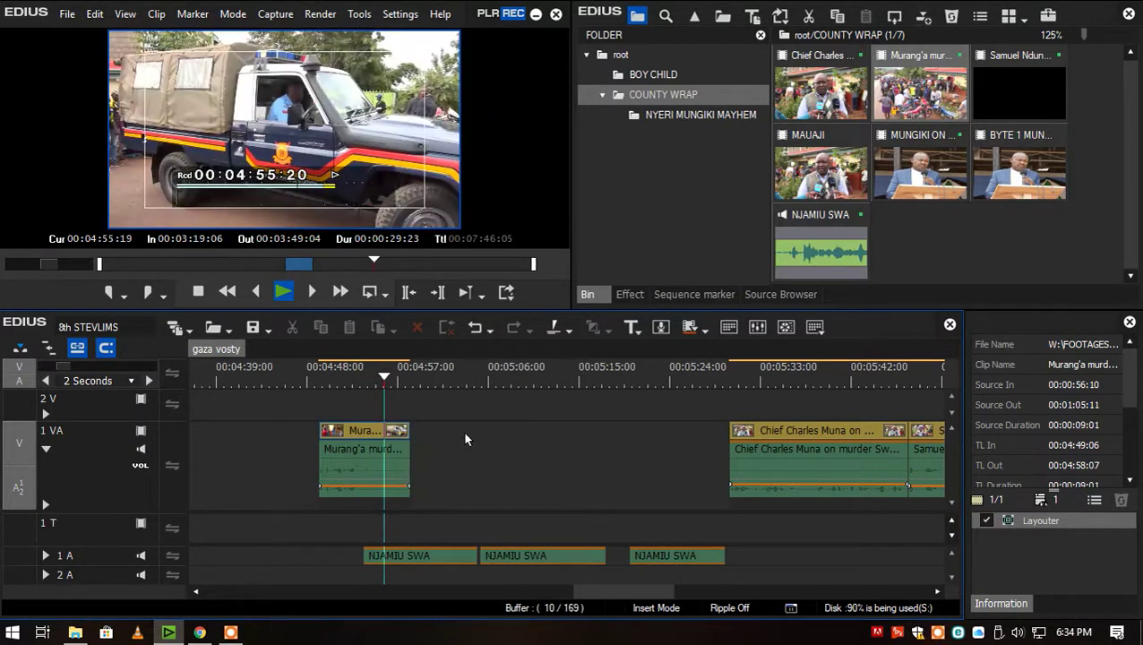
# Add two volume points to the Murang'a clip on 1 VA and lower its sound from where the voice-over begins.
pyautogui.click(354, 485)
pyautogui.click(372, 485)
pyautogui.moveTo(376, 490); pyautogui.dragTo(445, 488)
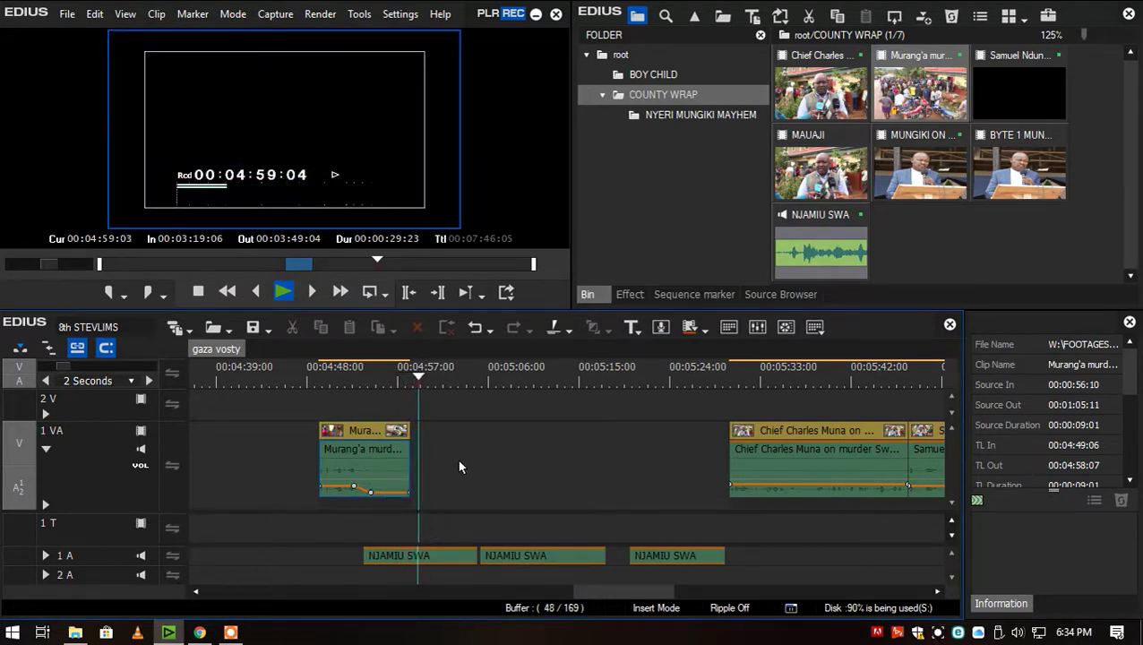
# Mark 00:00:03:00 to 00:00:07:07 of the Murang'a source clip and place it before the first 1 VA clip and on 2 V at 00:04:49:06.
pyautogui.doubleClick(954, 101)
pyautogui.moveTo(277, 264); pyautogui.dragTo(123, 261)
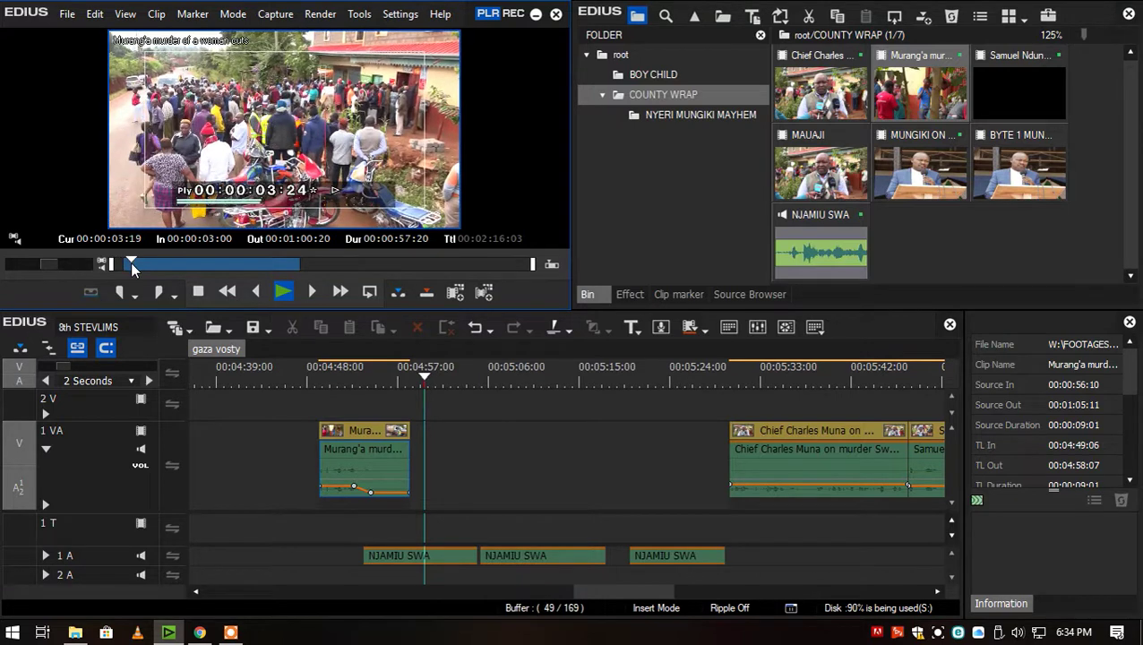
pyautogui.press('space')
pyautogui.press('o')
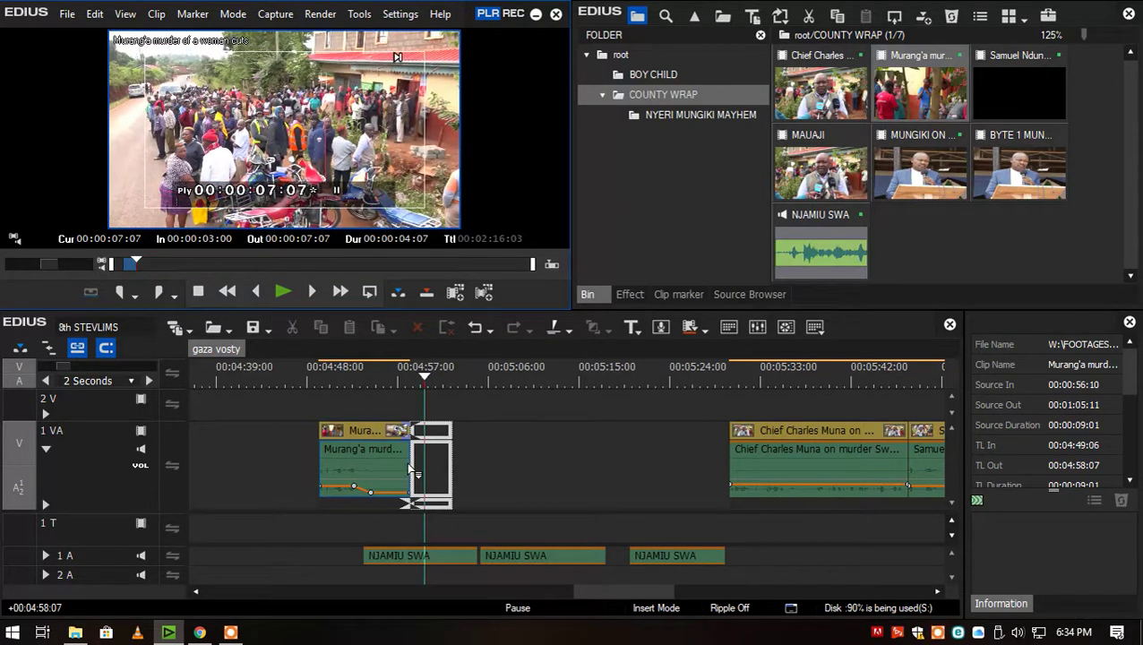
pyautogui.moveTo(404, 449); pyautogui.dragTo(287, 438)
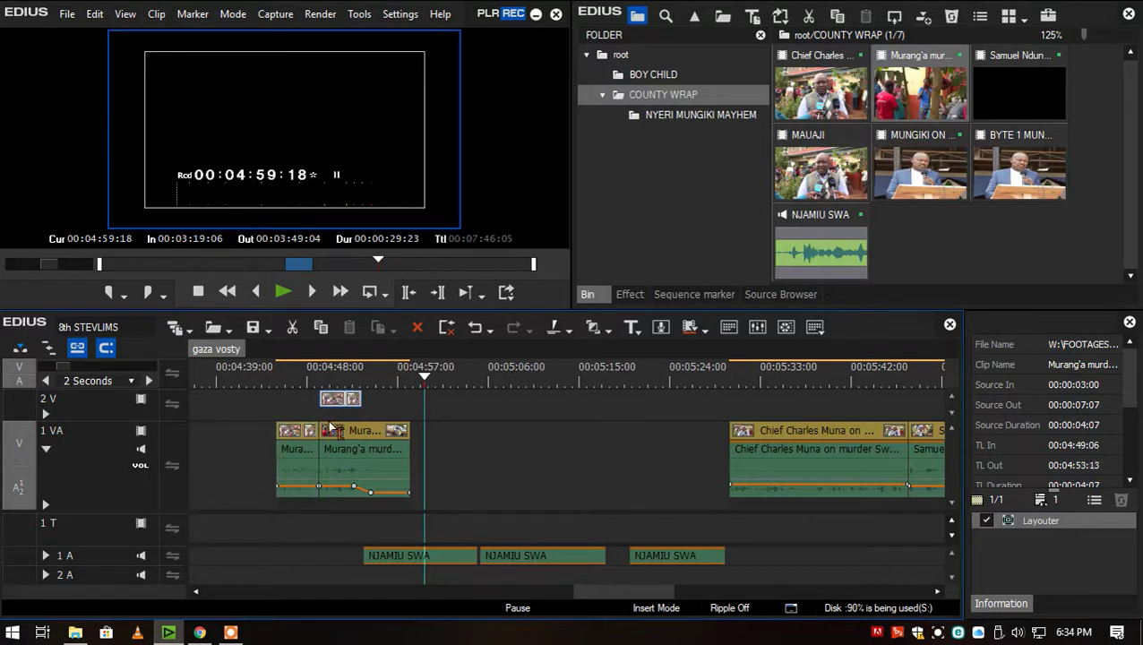
# Duplicate the volume-adjusted Murang'a clip directly after itself on 1 VA and delete the short crowd clip in front of it.
pyautogui.moveTo(337, 426); pyautogui.dragTo(452, 439)
pyautogui.click(296, 441)
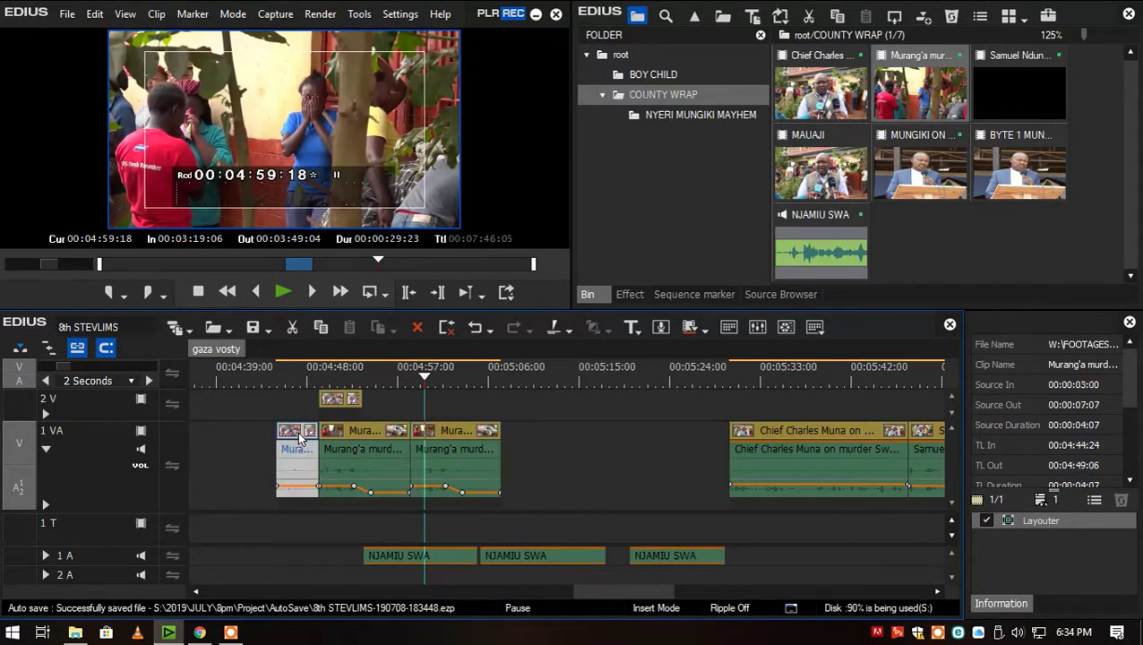
pyautogui.press('Delete')
# Lower the volume at the start of the duplicated 1 VA clip and play the section where the voice-over begins.
pyautogui.click(351, 376)
pyautogui.press('space')
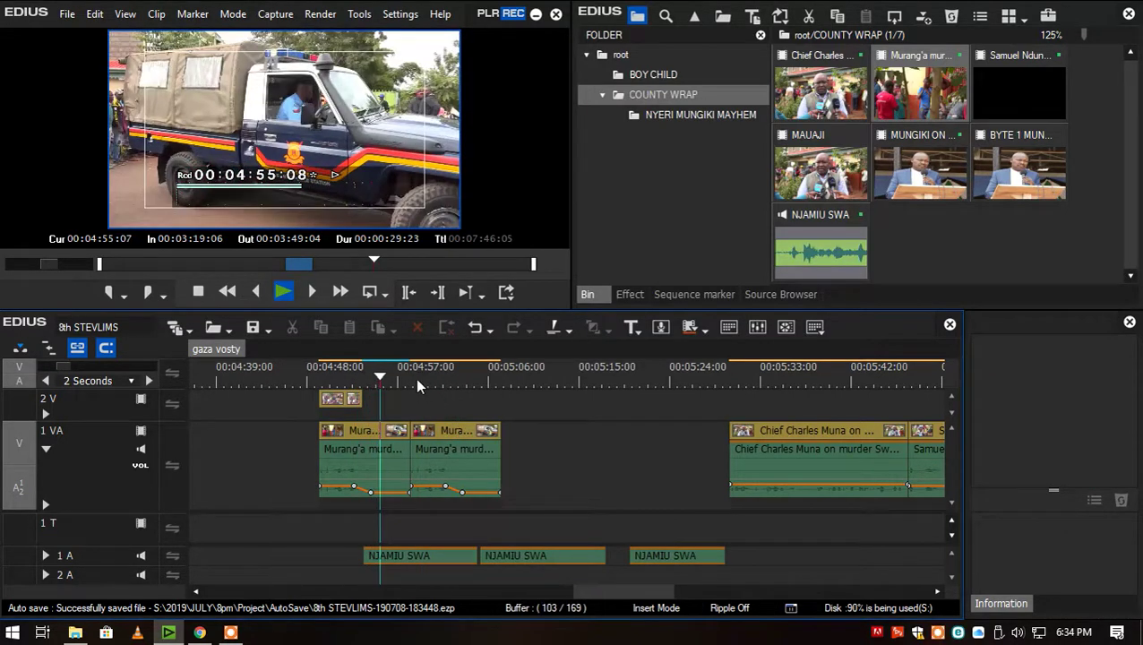
pyautogui.click(438, 462)
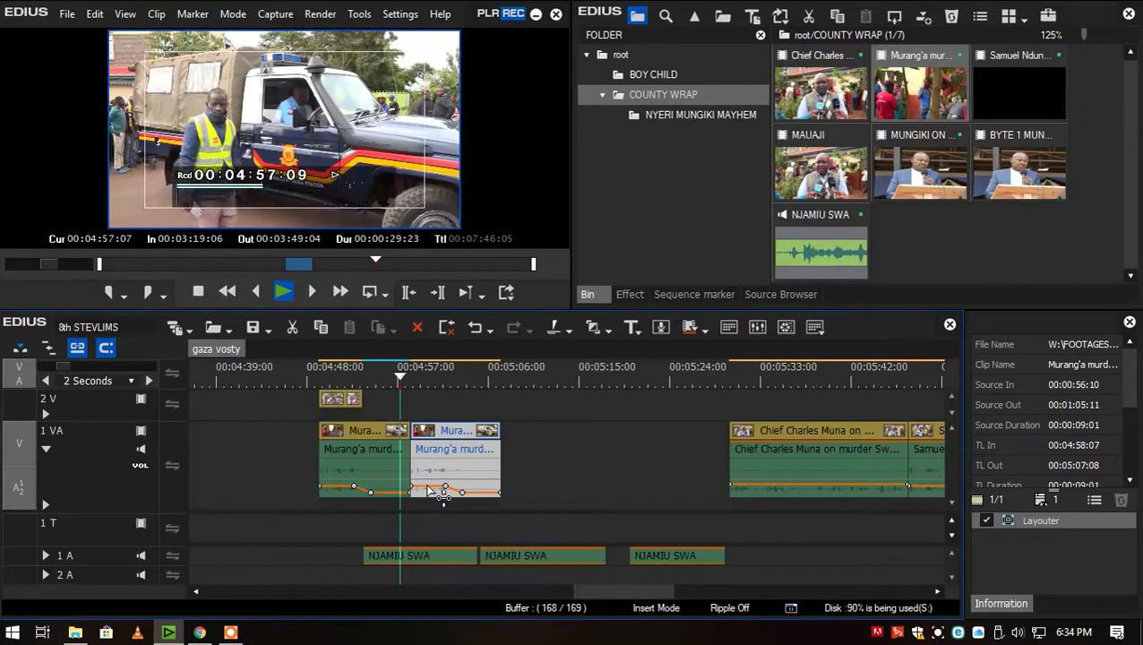
pyautogui.click(364, 369)
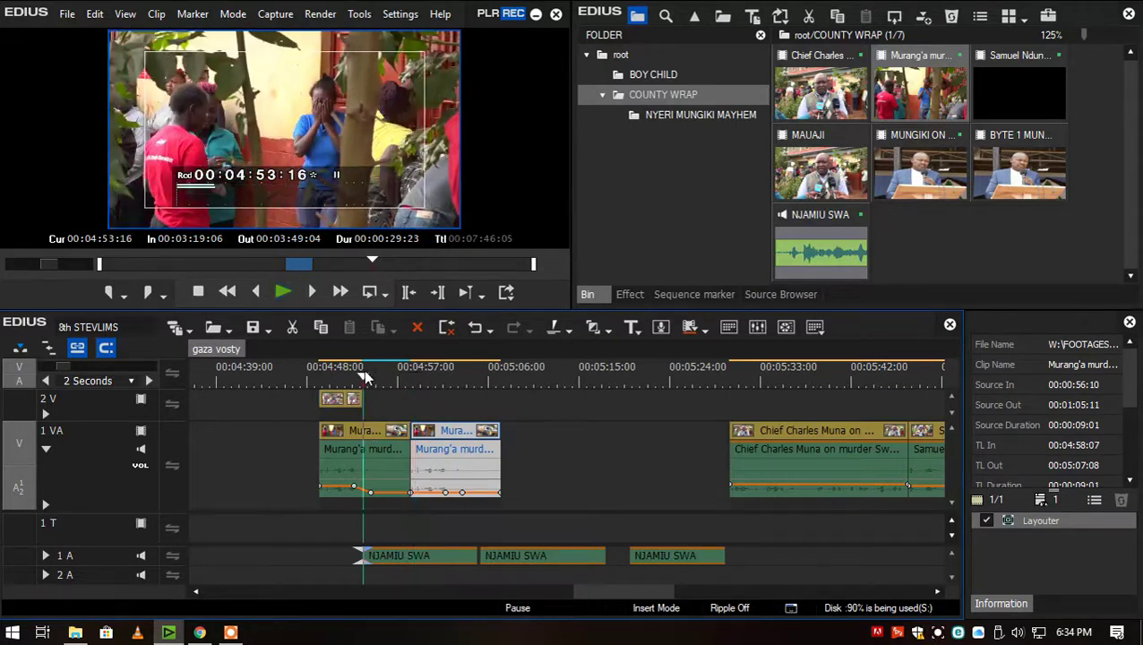
pyautogui.click(377, 391)
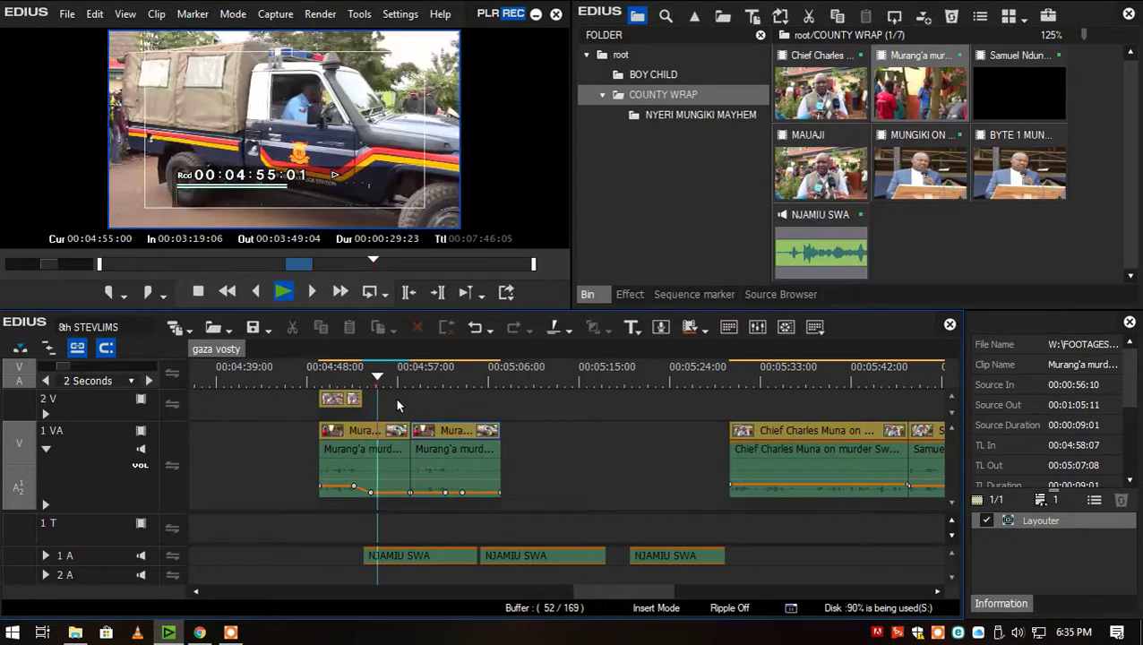
pyautogui.press('space')
# Extend the end of the crowd clip on 2 V to 00:04:55:11 and play the result.
pyautogui.moveTo(364, 402); pyautogui.dragTo(384, 405)
pyautogui.click(363, 373)
pyautogui.press('space')
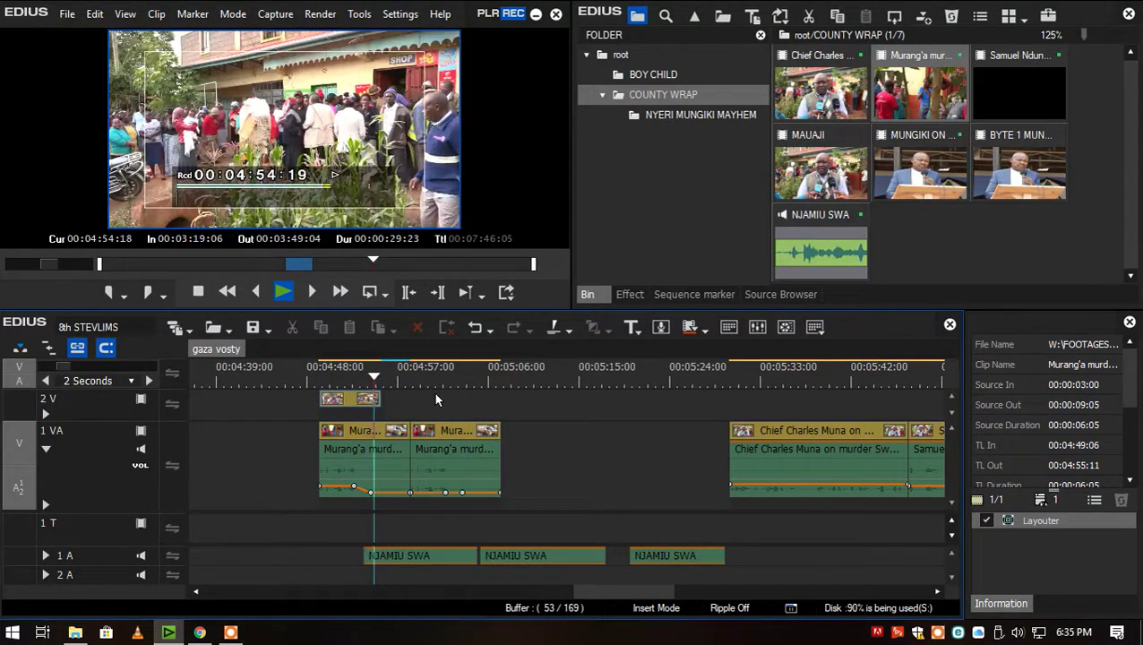
# Retrim the 2 V crowd clip to source 00:00:04:07–00:00:09:24, keep it starting at 00:04:49:06, and preview it.
pyautogui.scroll(1, 420, 394)
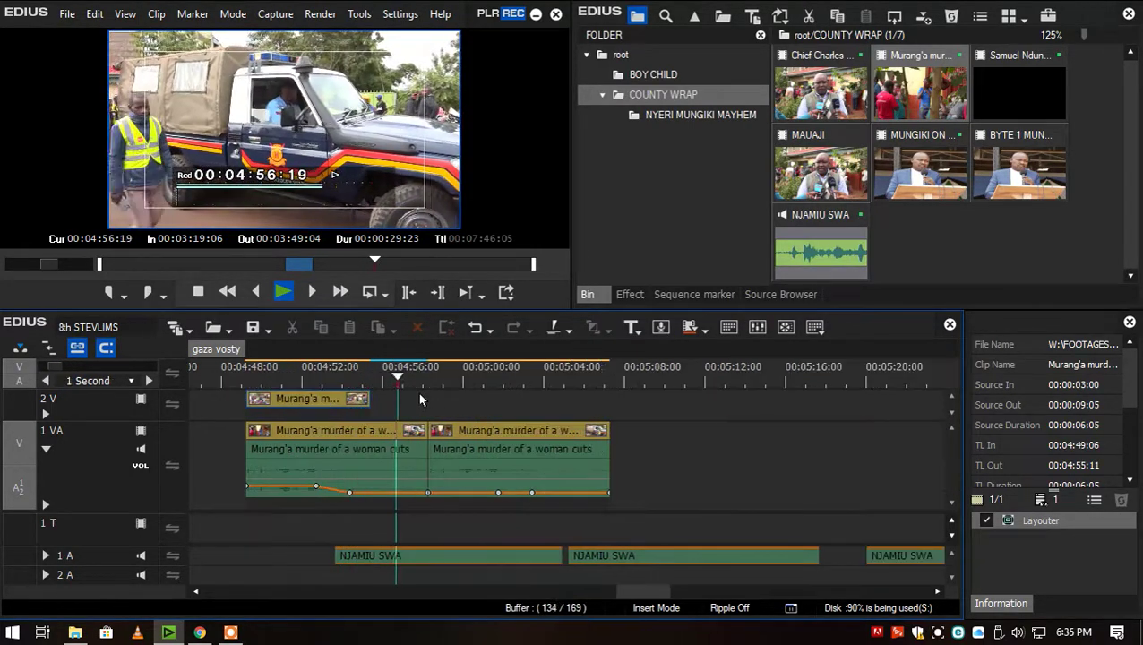
pyautogui.moveTo(249, 401); pyautogui.dragTo(273, 406)
pyautogui.moveTo(342, 400); pyautogui.dragTo(358, 403)
pyautogui.click(315, 377)
pyautogui.press('space')
pyautogui.press('space')
pyautogui.click(404, 393)
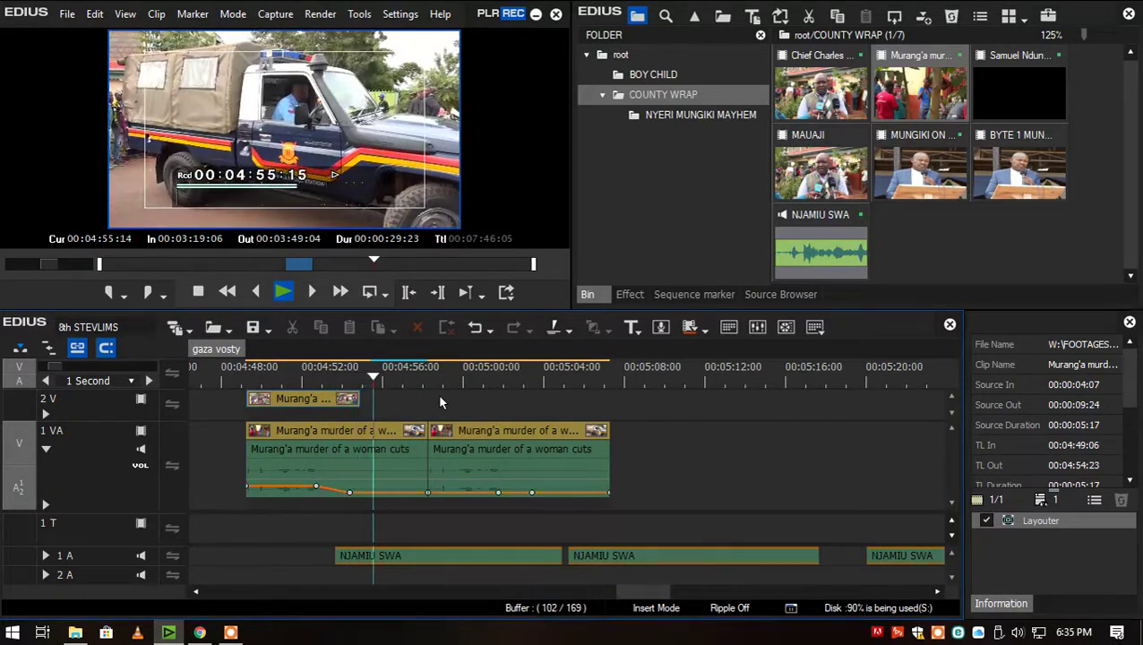
# Trim the end of the duplicated Murang'a clip on 1 VA to the playhead at 00:05:01:21.
pyautogui.scroll(-1, 449, 397)
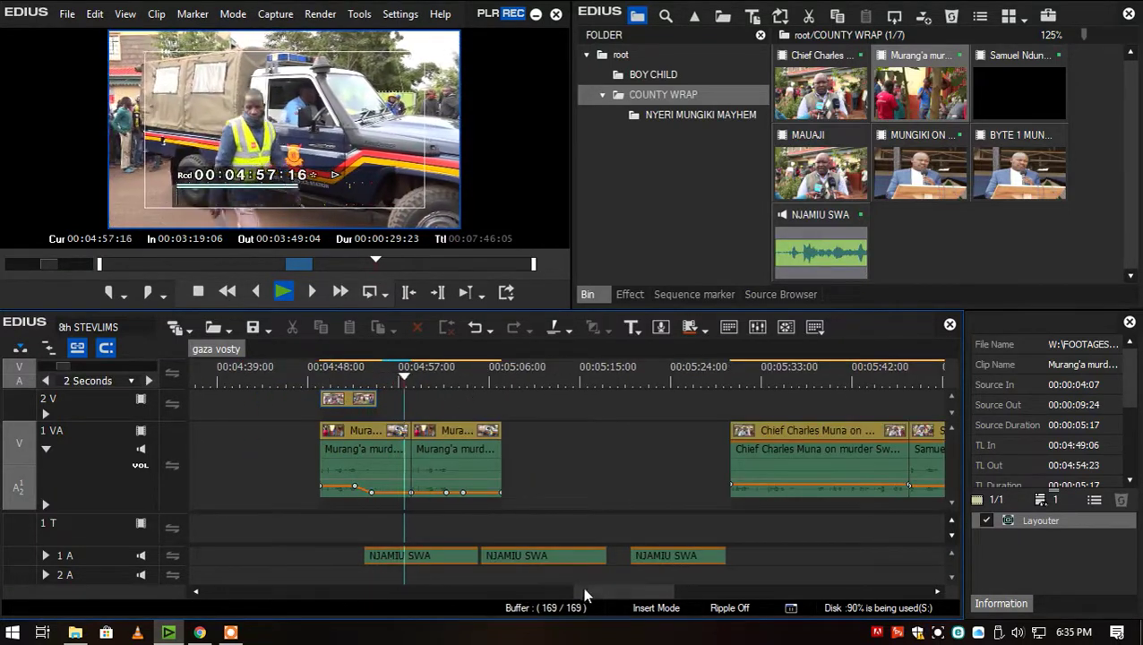
pyautogui.moveTo(584, 591); pyautogui.dragTo(590, 591)
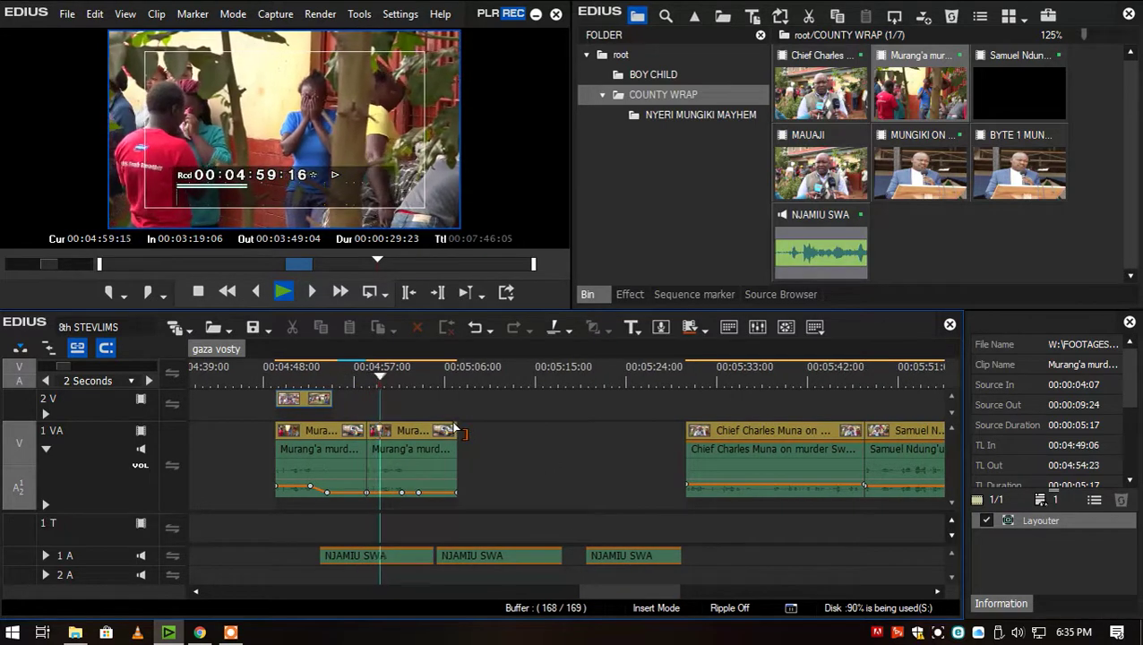
pyautogui.click(420, 434)
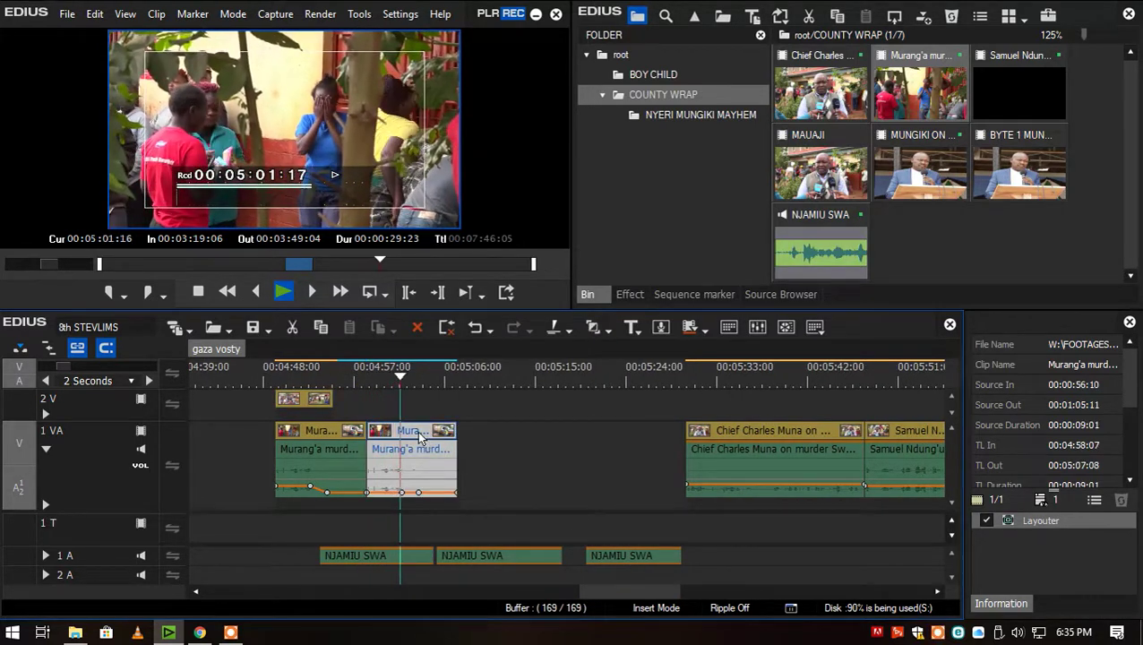
pyautogui.press('n')
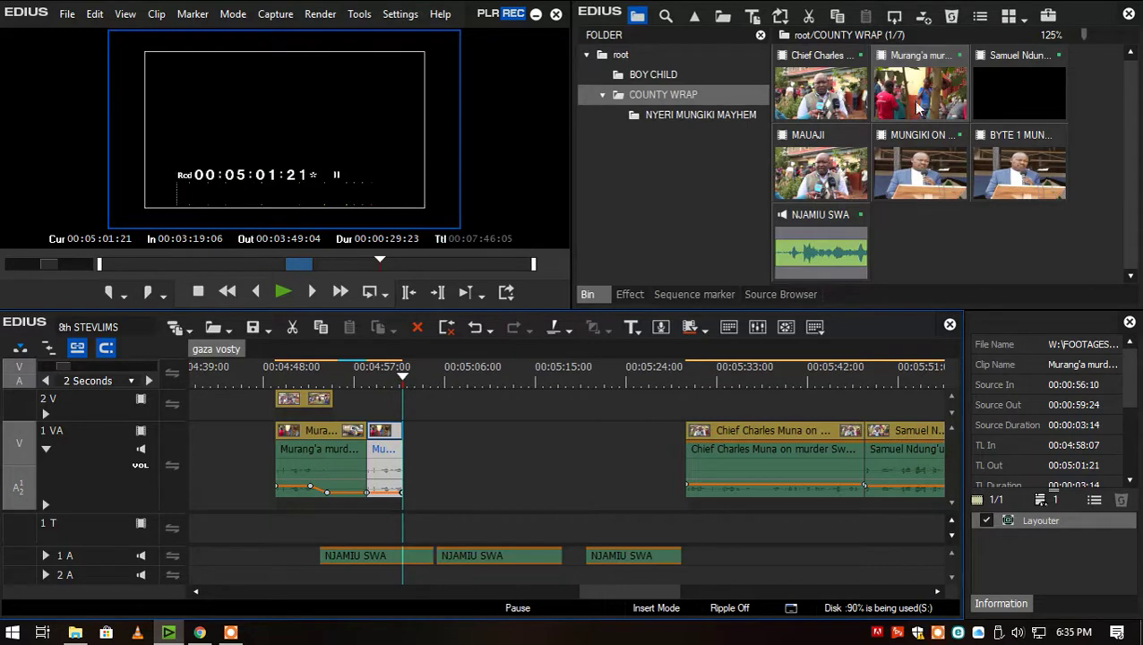
# Mark 00:00:39:17 to 00:00:46:09 of the Murang'a source clip and place it on 1 VA at 00:05:15:20.
pyautogui.doubleClick(915, 91)
pyautogui.moveTo(172, 259); pyautogui.dragTo(233, 255)
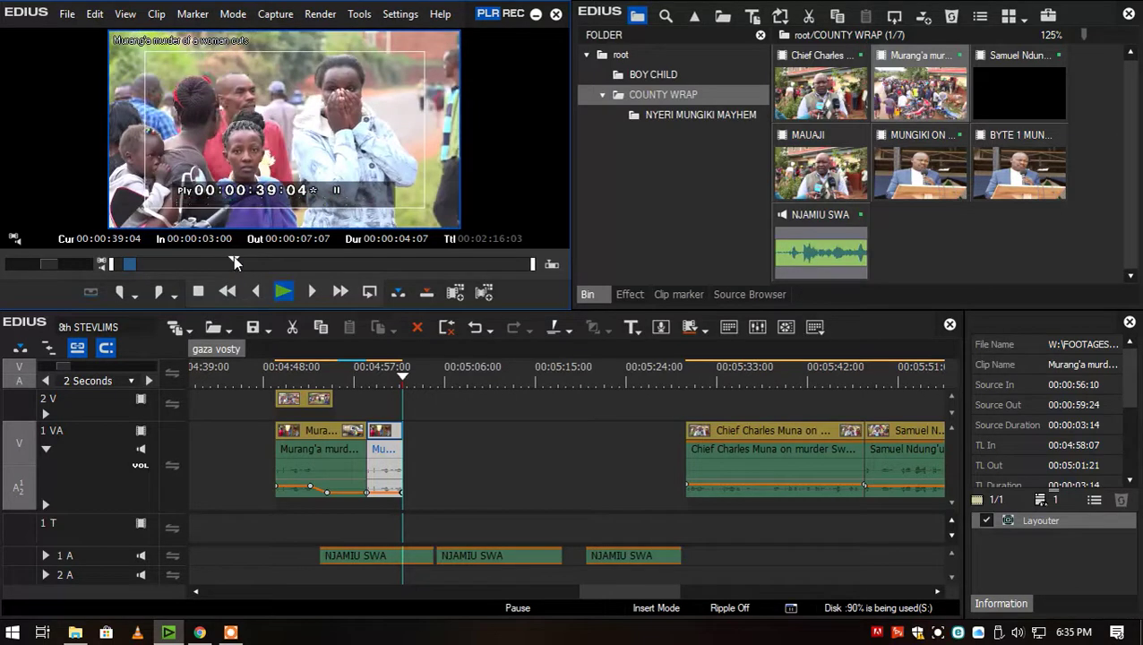
pyautogui.press('i')
pyautogui.press('space')
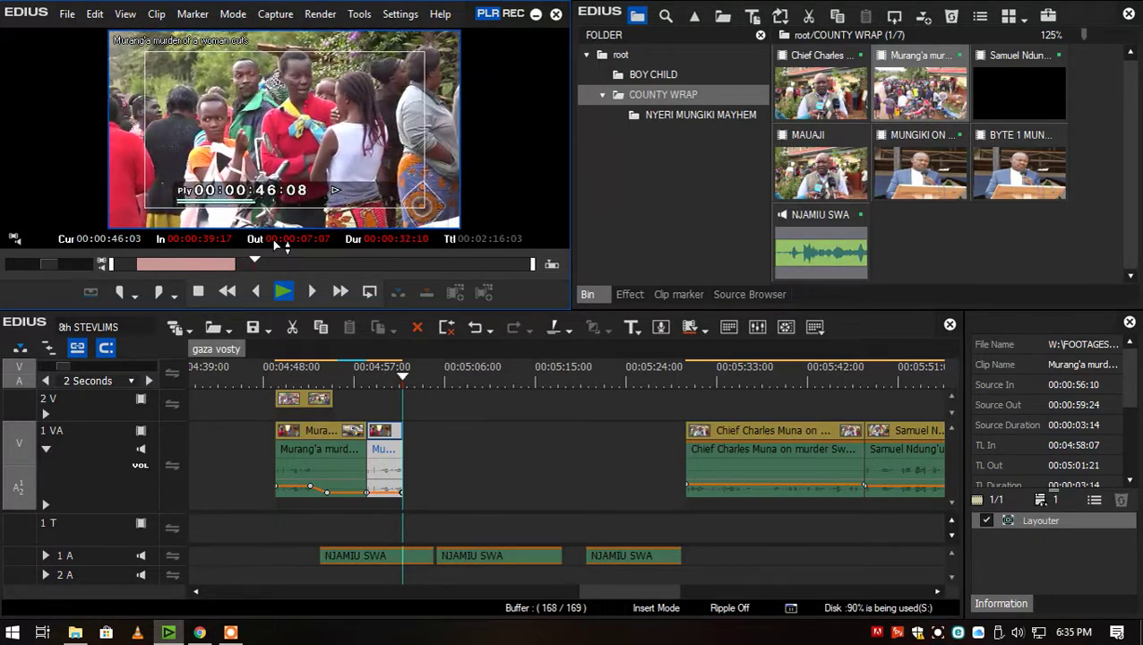
pyautogui.press('o')
pyautogui.moveTo(285, 193); pyautogui.dragTo(544, 486)
# Shape the new 1 VA clip's volume with four points so it stays up only in the voice-over gap and is lowered on both sides.
pyautogui.click(562, 374)
pyautogui.press('space')
pyautogui.scroll(1, 573, 401)
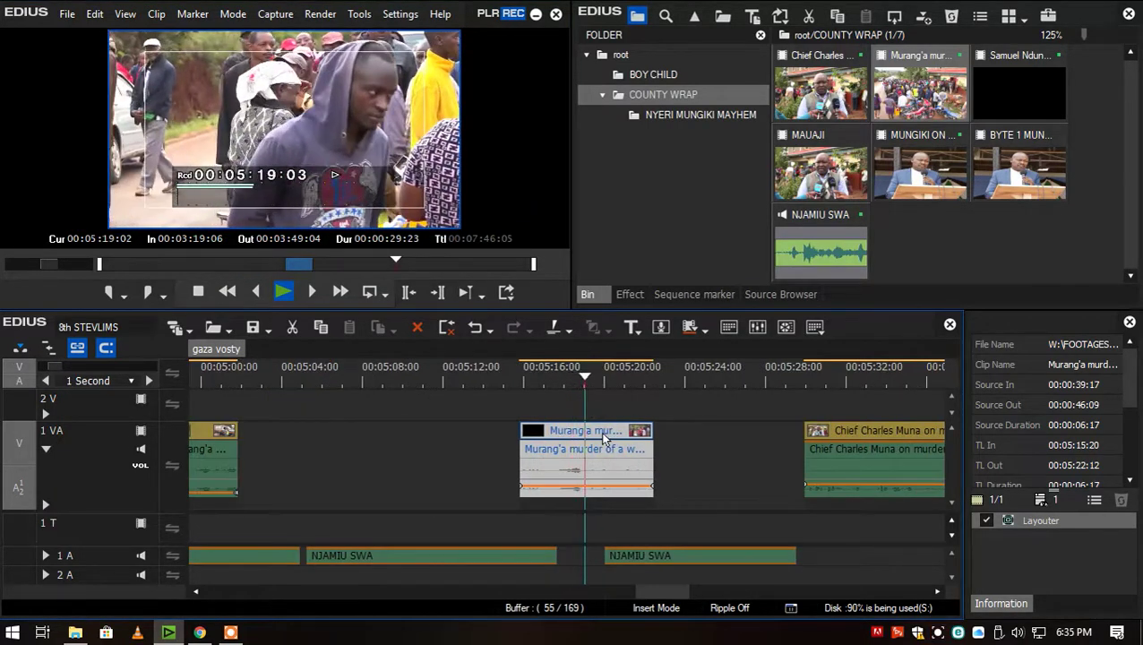
pyautogui.click(595, 486)
pyautogui.click(613, 486)
pyautogui.moveTo(631, 488); pyautogui.dragTo(630, 504)
pyautogui.click(564, 486)
pyautogui.moveTo(544, 488); pyautogui.dragTo(543, 495)
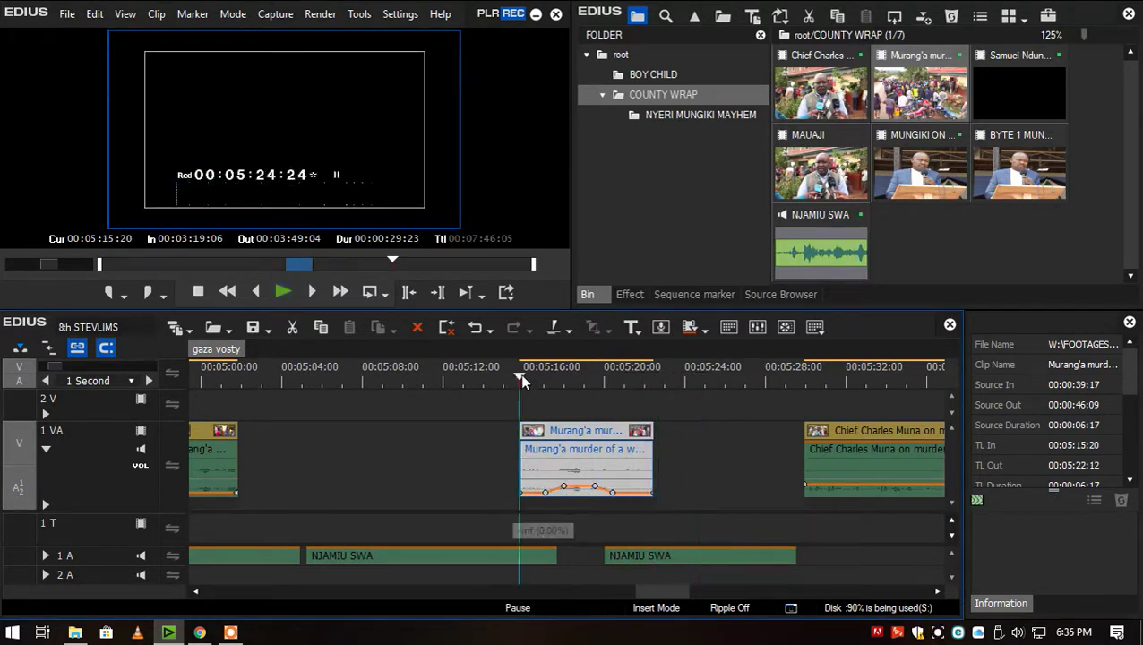
# Extend the start of the new 1 VA clip back to the previous clip at 00:05:01:21 and play the added footage.
pyautogui.moveTo(526, 437); pyautogui.dragTo(247, 461)
pyautogui.click(241, 378)
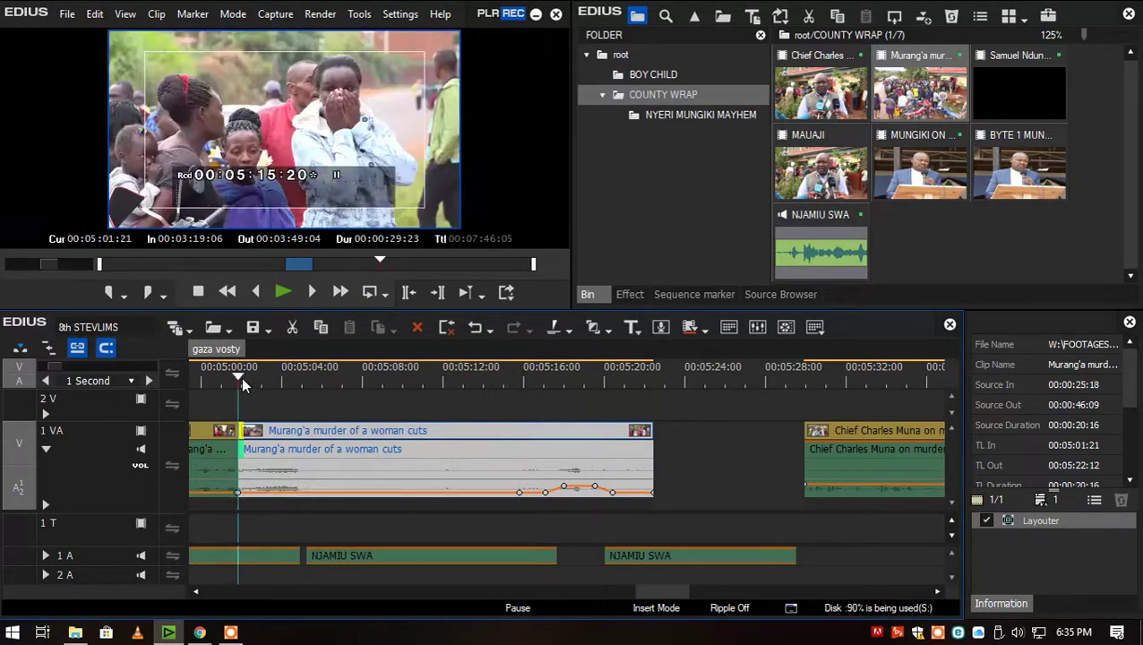
pyautogui.press('space')
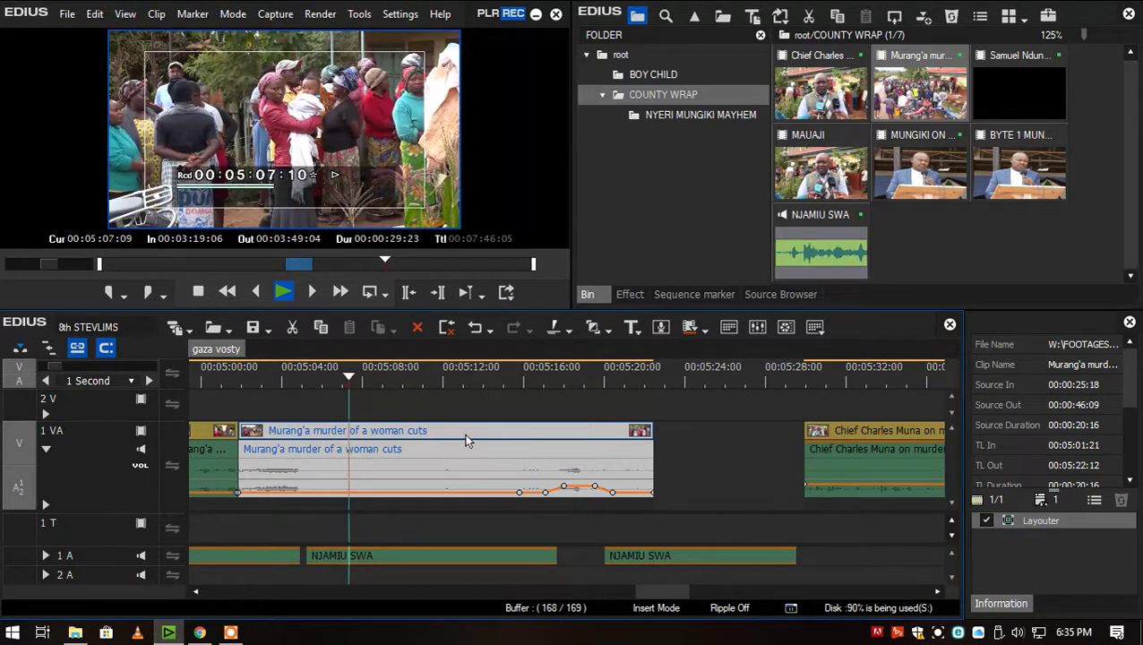
# Split the extended clip at 00:05:09:06 and trim the start of its second part to 00:05:15:10.
pyautogui.scroll(-1, 434, 434)
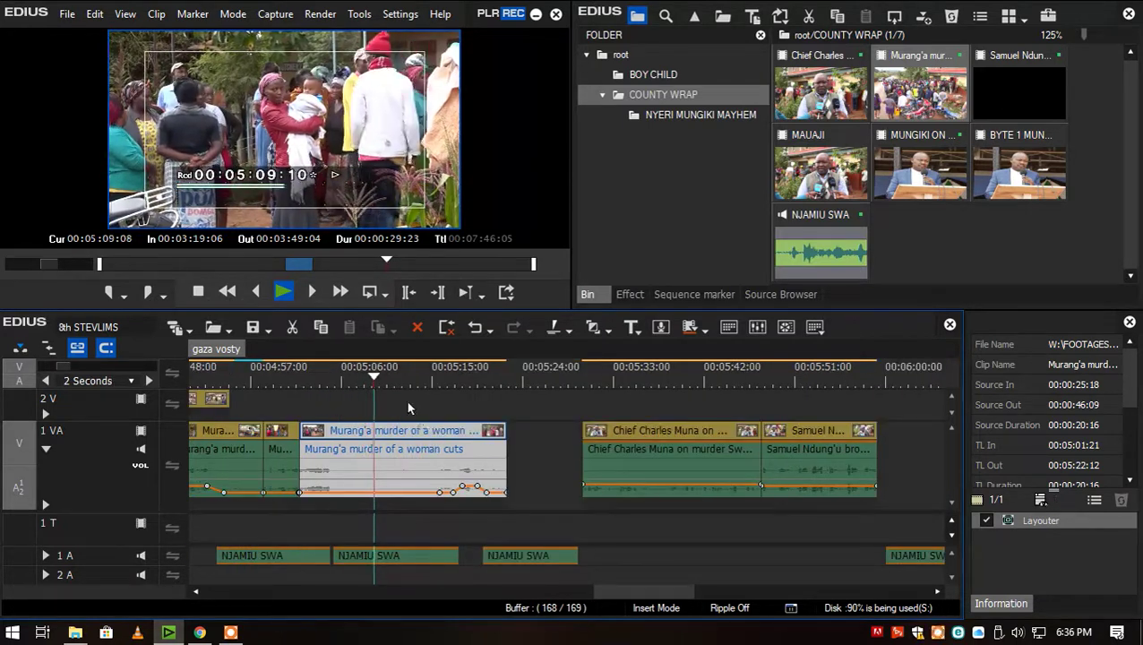
pyautogui.press('c')
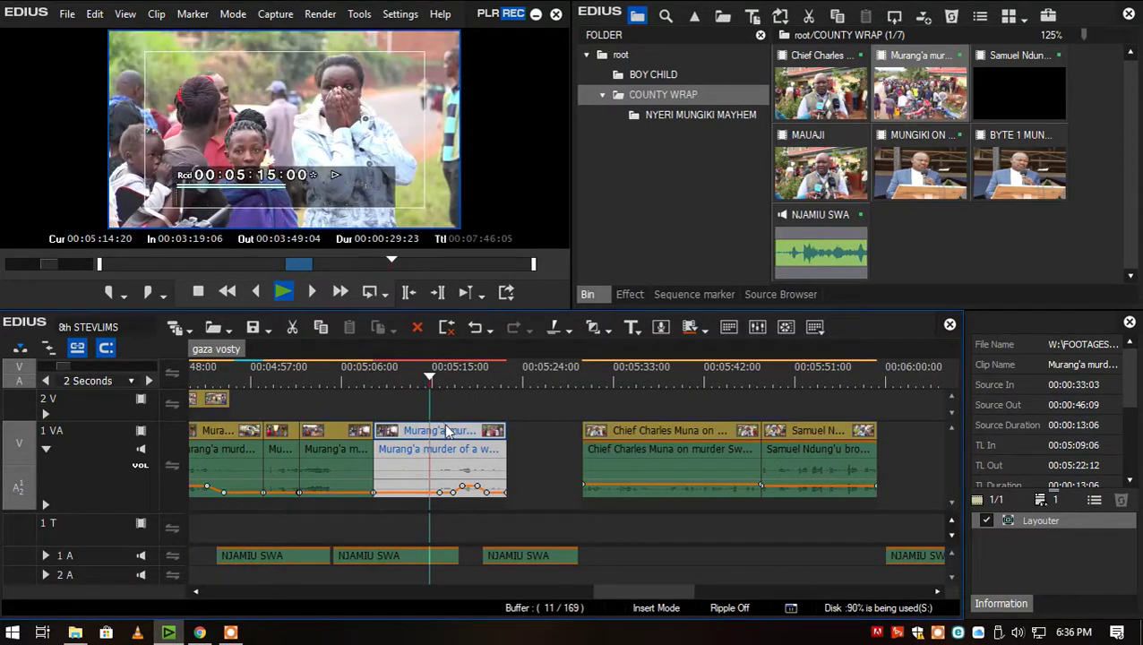
pyautogui.press('n')
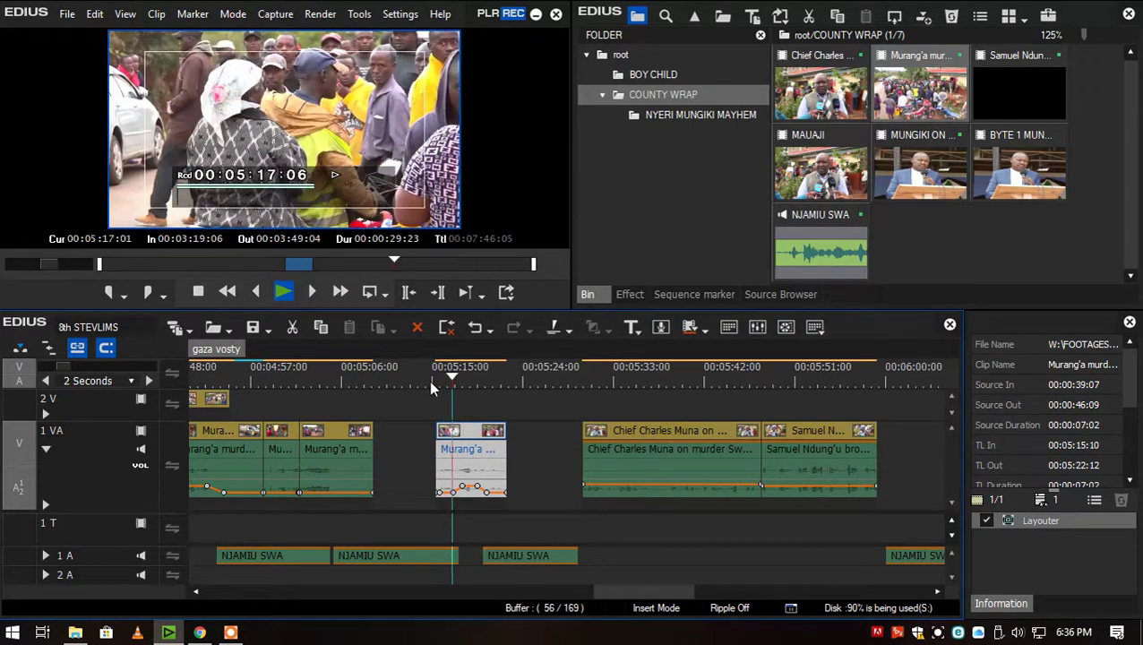
# Extend the start of the last Murang'a clip on 1 VA back to 00:05:12:23 and play it from there.
pyautogui.click(430, 381)
pyautogui.moveTo(433, 440); pyautogui.dragTo(407, 441)
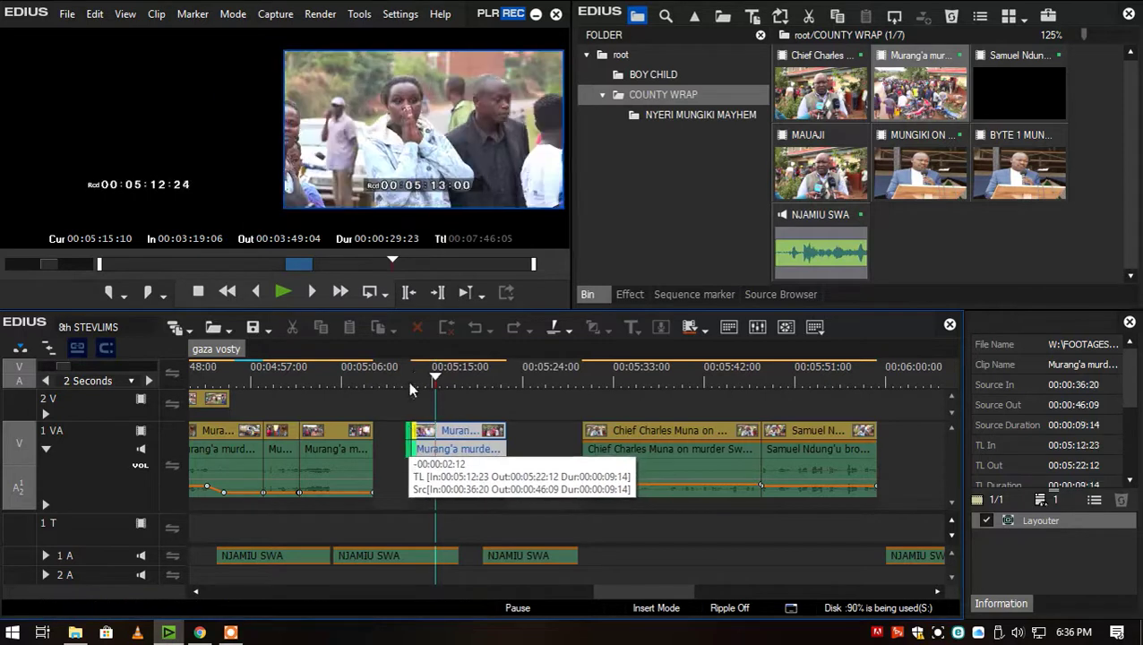
pyautogui.click(414, 375)
pyautogui.press('space')
pyautogui.click(537, 457)
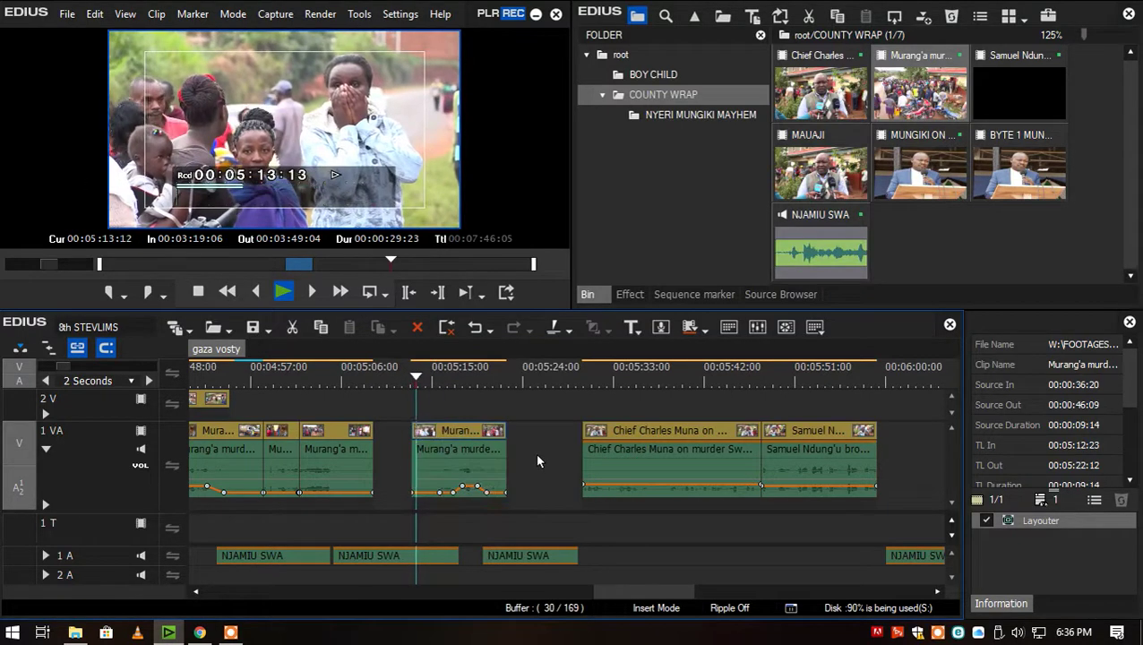
# Trim the start of the last Murang'a clip on 1 VA to 00:05:13:09.
pyautogui.click(411, 384)
pyautogui.press('space')
pyautogui.press('space')
pyautogui.click(451, 429)
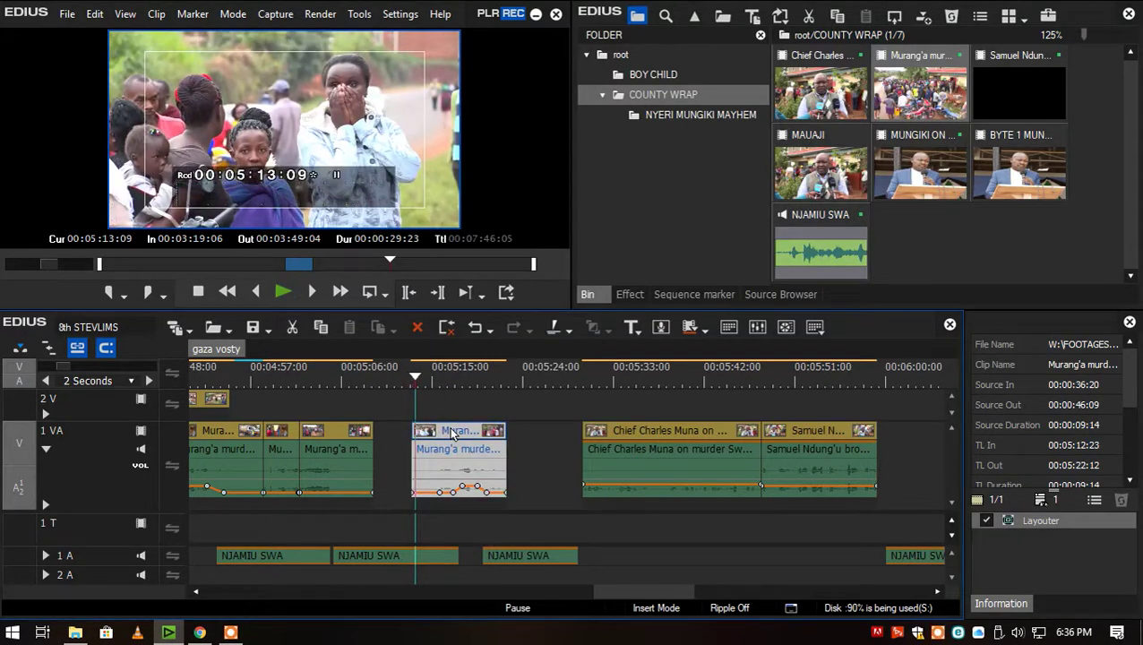
pyautogui.click(579, 447)
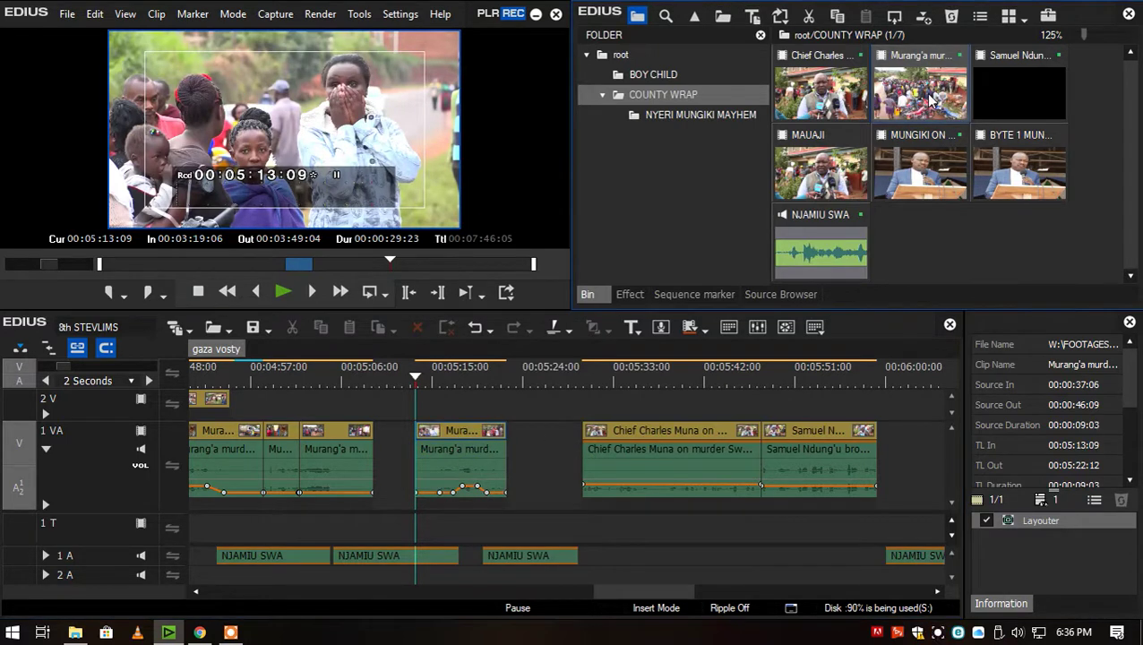
# Mark 00:01:16:24 to 00:01:19:04 in the Murang'a murder footage and place it on 1 VA at 00:05:09:06.
pyautogui.doubleClick(920, 90)
pyautogui.moveTo(287, 263); pyautogui.dragTo(355, 262)
pyautogui.press('i')
pyautogui.press('o')
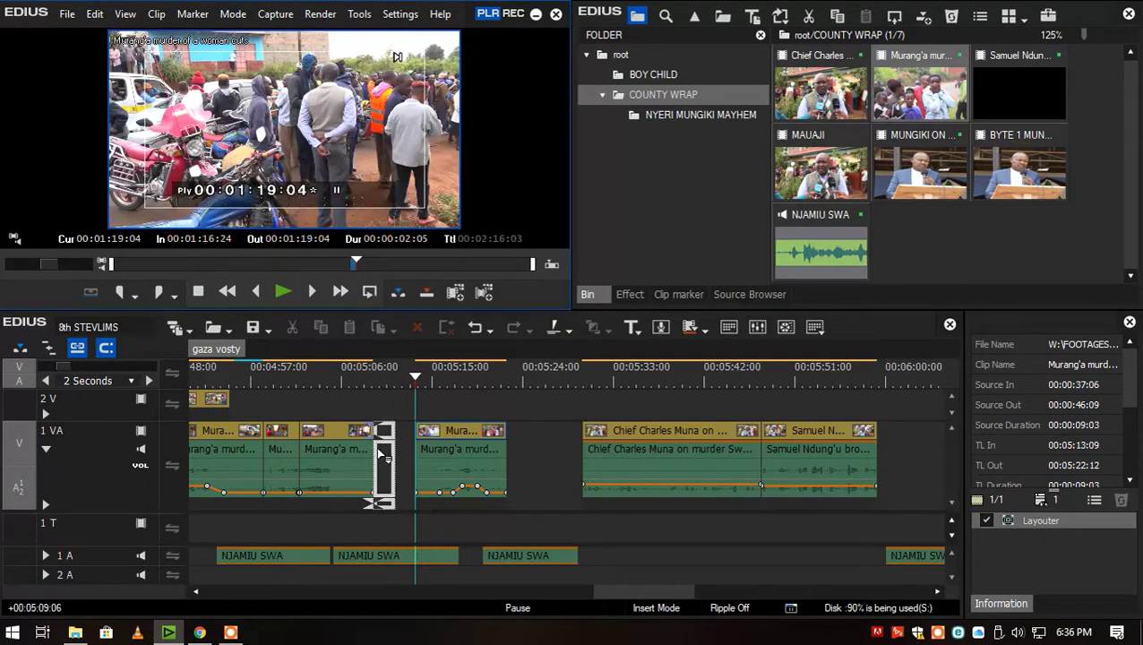
pyautogui.moveTo(377, 447); pyautogui.dragTo(377, 446)
# Extend the inserted Murang'a clip to fill the gap up to 00:05:13:09, with its source starting at 00:01:15:20, and play it.
pyautogui.click(376, 377)
pyautogui.scroll(1, 376, 377)
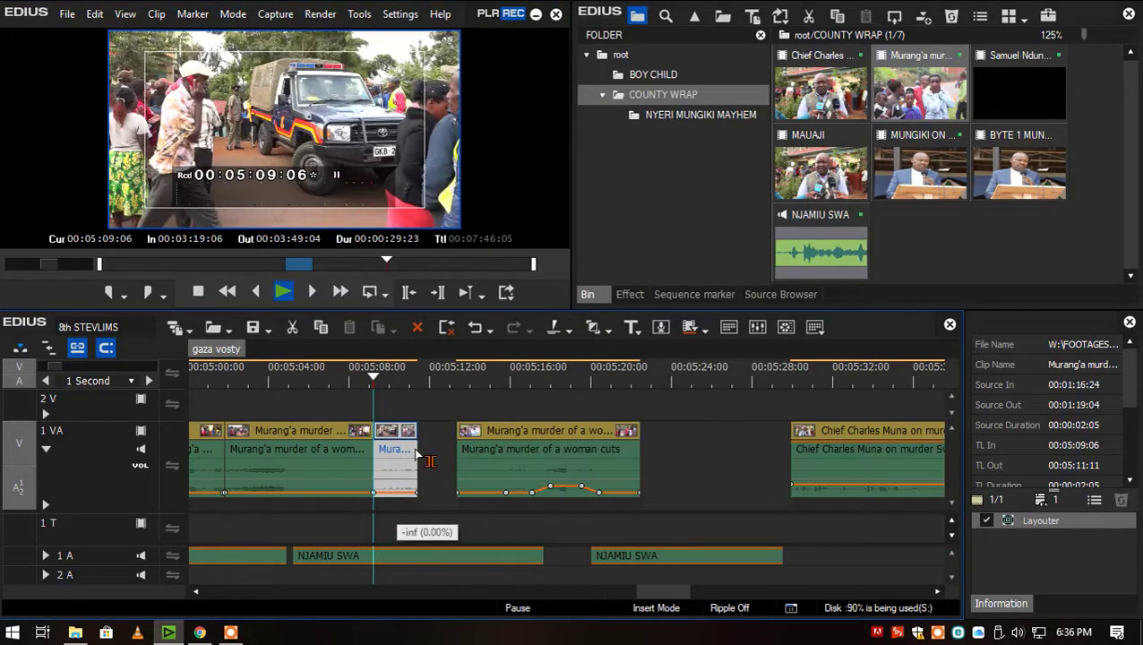
pyautogui.press('space')
pyautogui.moveTo(419, 440); pyautogui.dragTo(434, 440)
pyautogui.moveTo(391, 444)
pyautogui.mouseDown()
pyautogui.moveTo(415, 444)
pyautogui.moveTo(375, 443)
pyautogui.mouseUp()
pyautogui.press('space')
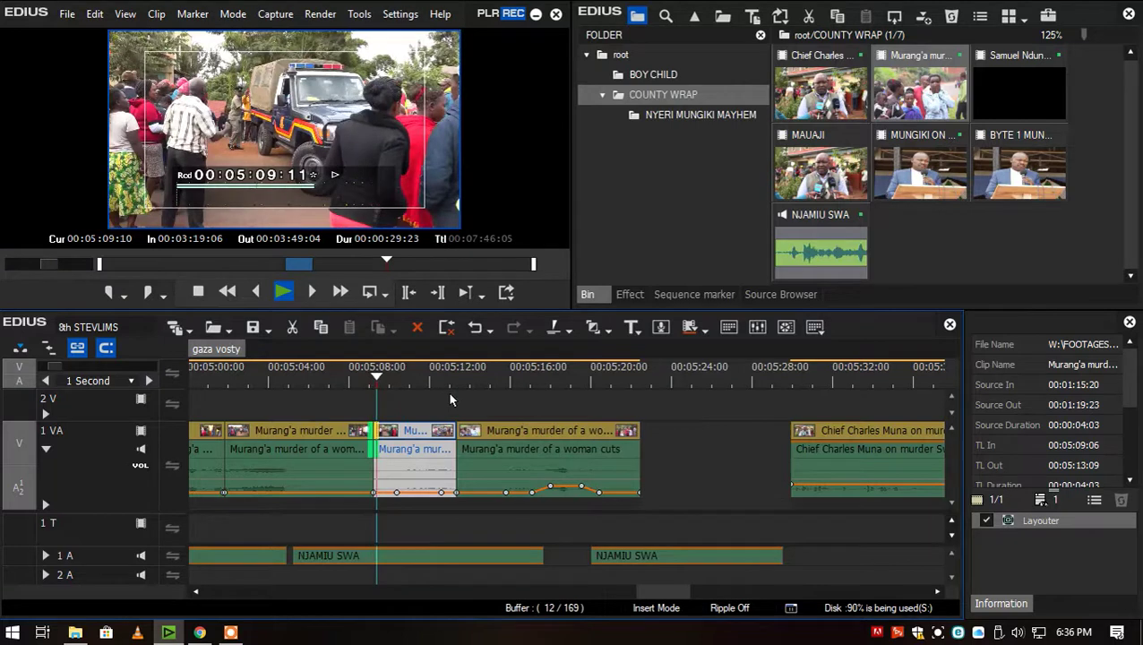
# Mark 00:01:49:21 to 00:01:53:23 in the Murang'a footage and place it on 1 VA at 00:05:22:12.
pyautogui.scroll(-1, 458, 395)
pyautogui.click(508, 373)
pyautogui.moveTo(639, 592); pyautogui.dragTo(656, 592)
pyautogui.scroll(-1, 525, 526)
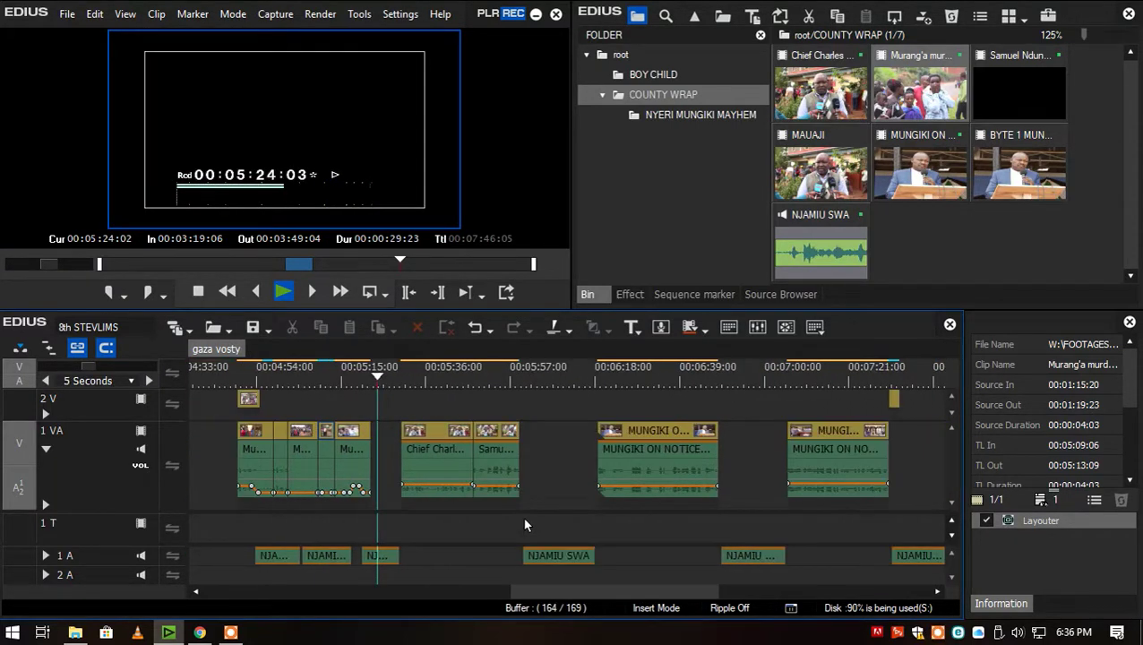
pyautogui.doubleClick(923, 94)
pyautogui.moveTo(361, 263); pyautogui.dragTo(464, 259)
pyautogui.press('i')
pyautogui.press('o')
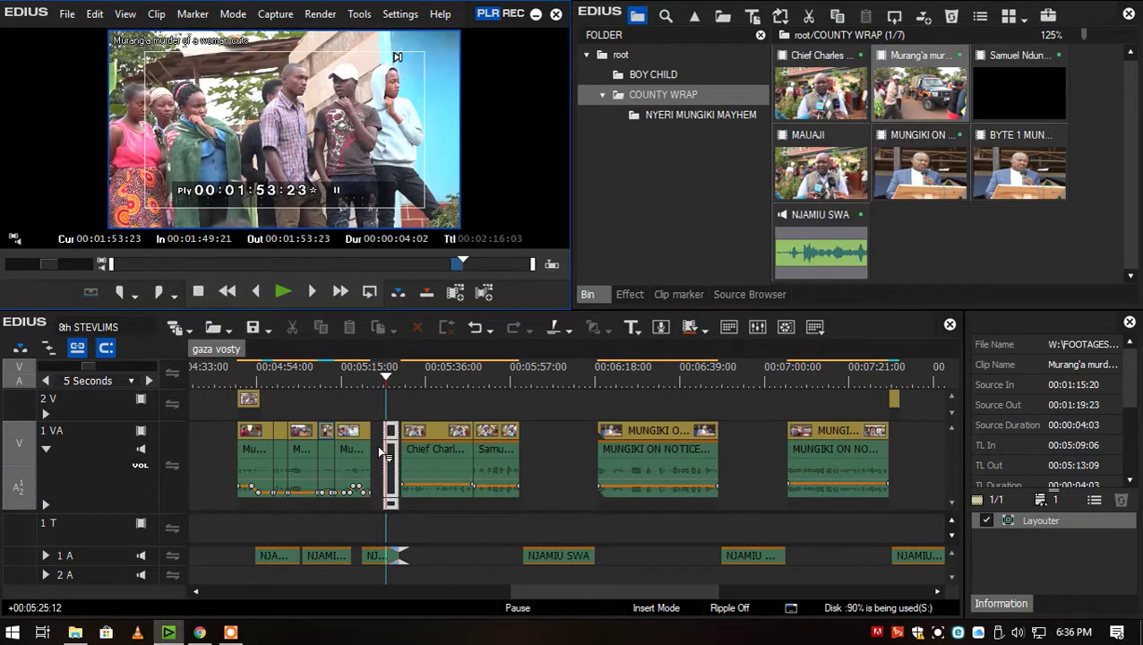
pyautogui.moveTo(374, 452); pyautogui.dragTo(376, 453)
# Mute the newly placed Murang'a clip, extend its end to 00:05:29:23 to meet the chief's byte, and play it.
pyautogui.click(372, 376)
pyautogui.scroll(1, 387, 403)
pyautogui.click(405, 434)
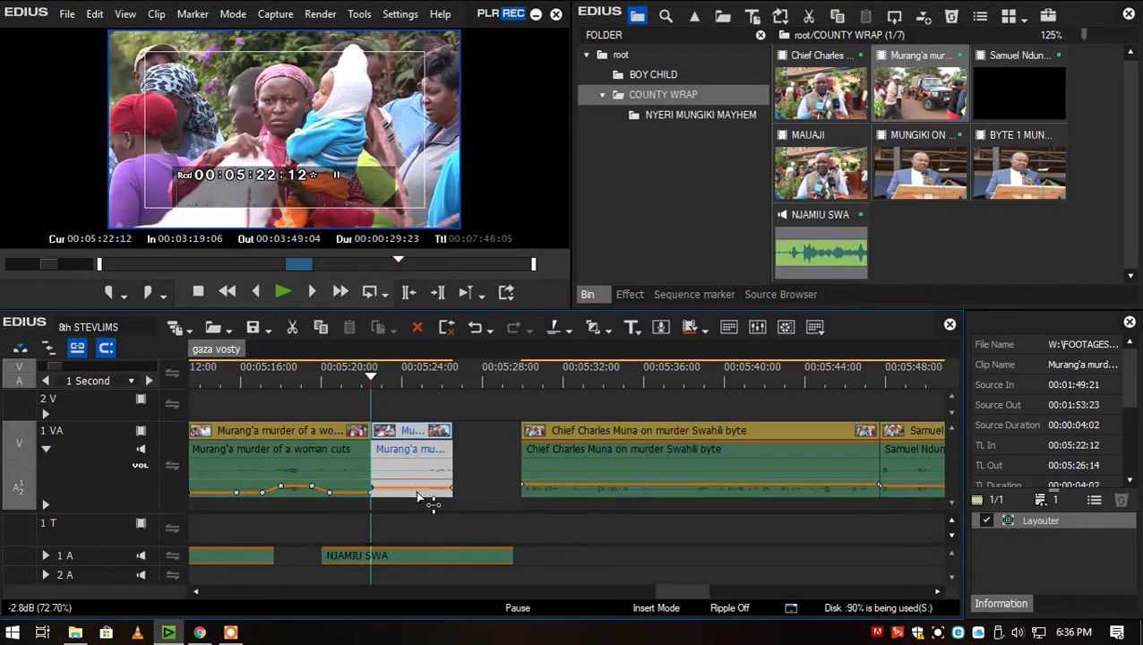
pyautogui.moveTo(452, 452); pyautogui.dragTo(520, 453)
pyautogui.press('space')
# Shift the chief's byte and everything after it to start at 00:05:31:02, and extend the preceding Murang'a clip to meet it.
pyautogui.press('space')
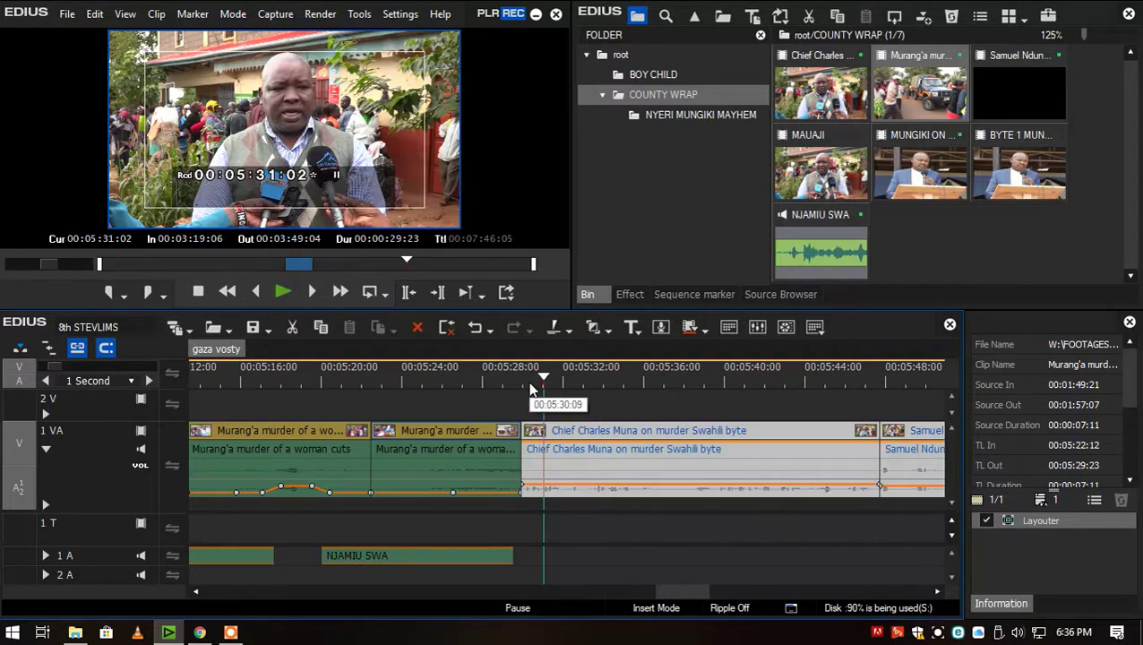
pyautogui.moveTo(577, 445); pyautogui.dragTo(592, 436)
pyautogui.moveTo(519, 446); pyautogui.dragTo(542, 445)
# Add two volume points near the Murang'a clip's end so its sound rises after the voice-over by about 00:05:29:21, and play it.
pyautogui.click(502, 376)
pyautogui.scroll(1, 548, 438)
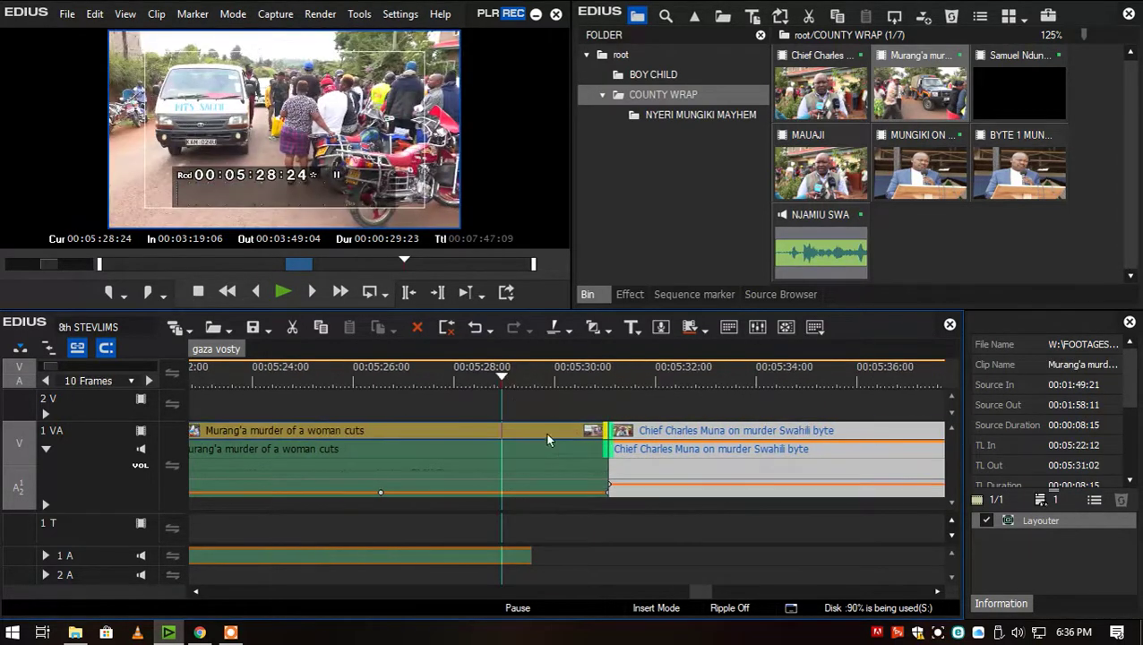
pyautogui.click(524, 492)
pyautogui.moveTo(548, 493); pyautogui.dragTo(545, 481)
pyautogui.press('space')
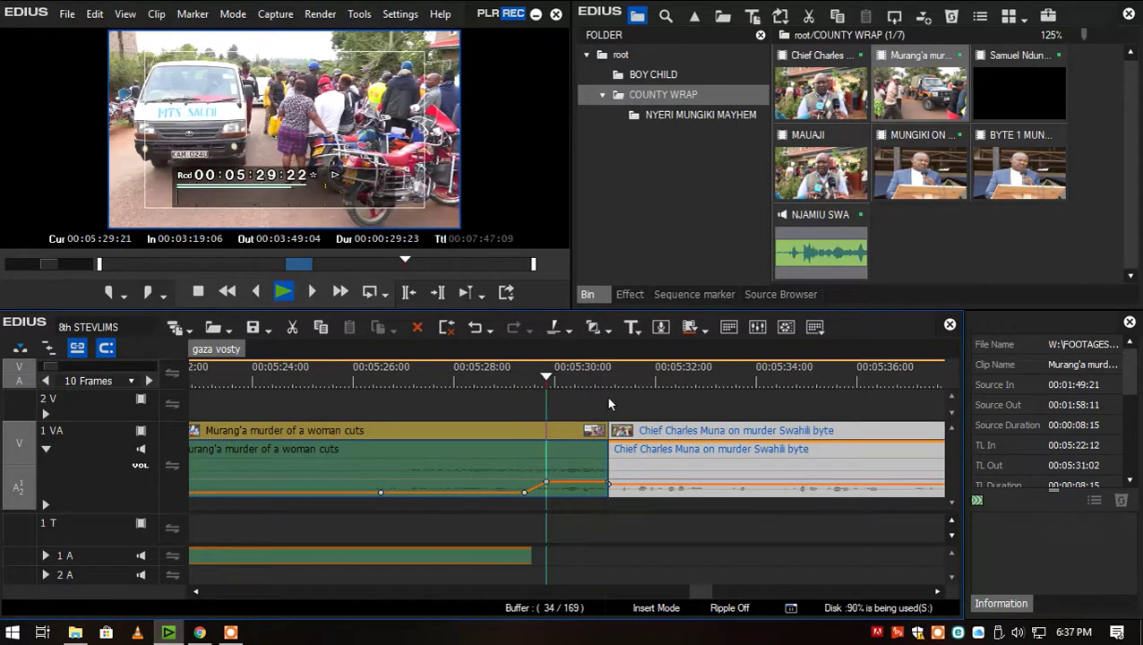
# Raise the volume of the chief's murder byte slightly on 1 VA.
pyautogui.click(671, 402)
pyautogui.scroll(-1, 667, 414)
pyautogui.moveTo(683, 484); pyautogui.dragTo(684, 481)
# Move the NJAMIU SWA voice-over that follows the second byte, along with everything after it, to 00:06:02:06.
pyautogui.moveTo(676, 591); pyautogui.dragTo(695, 591)
pyautogui.scroll(-2, 562, 471)
pyautogui.click(613, 379)
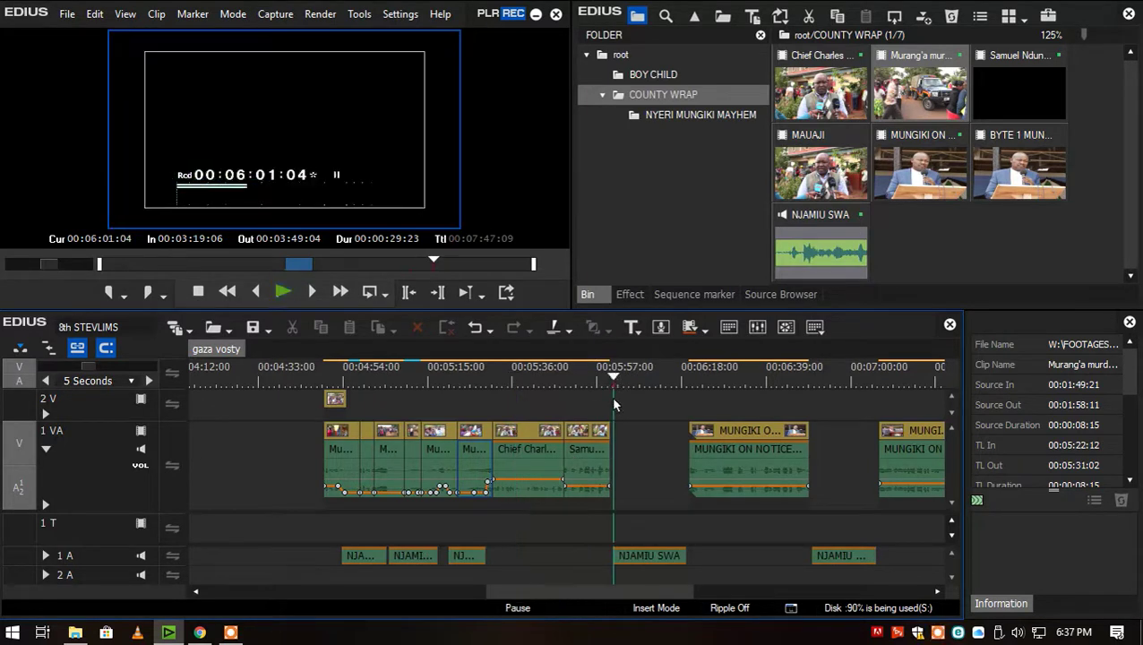
pyautogui.moveTo(624, 592); pyautogui.dragTo(677, 592)
pyautogui.scroll(1, 633, 455)
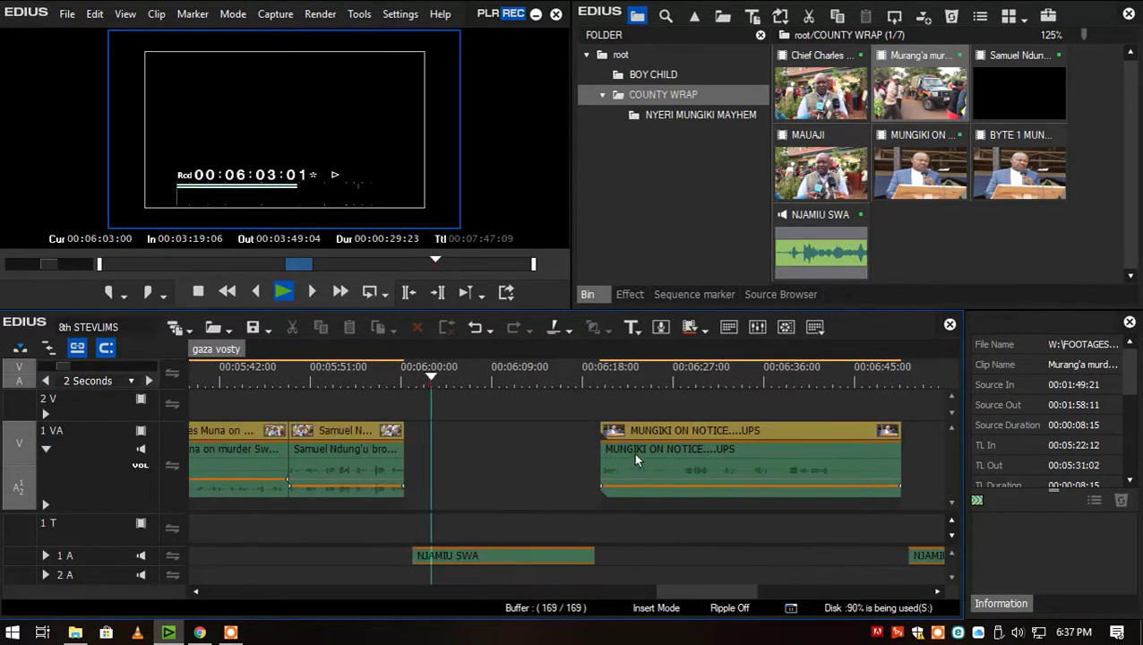
pyautogui.click(476, 467)
pyautogui.moveTo(455, 556); pyautogui.dragTo(470, 559)
pyautogui.click(492, 484)
pyautogui.press('space')
# Mark 00:00:23:18 to 00:00:29:24 in the International Co-operative Alliance Day footage from NYERI MUNGIKI MAYHEM and place it on 1 VA at 00:06:00:10.
pyautogui.scroll(-1, 492, 485)
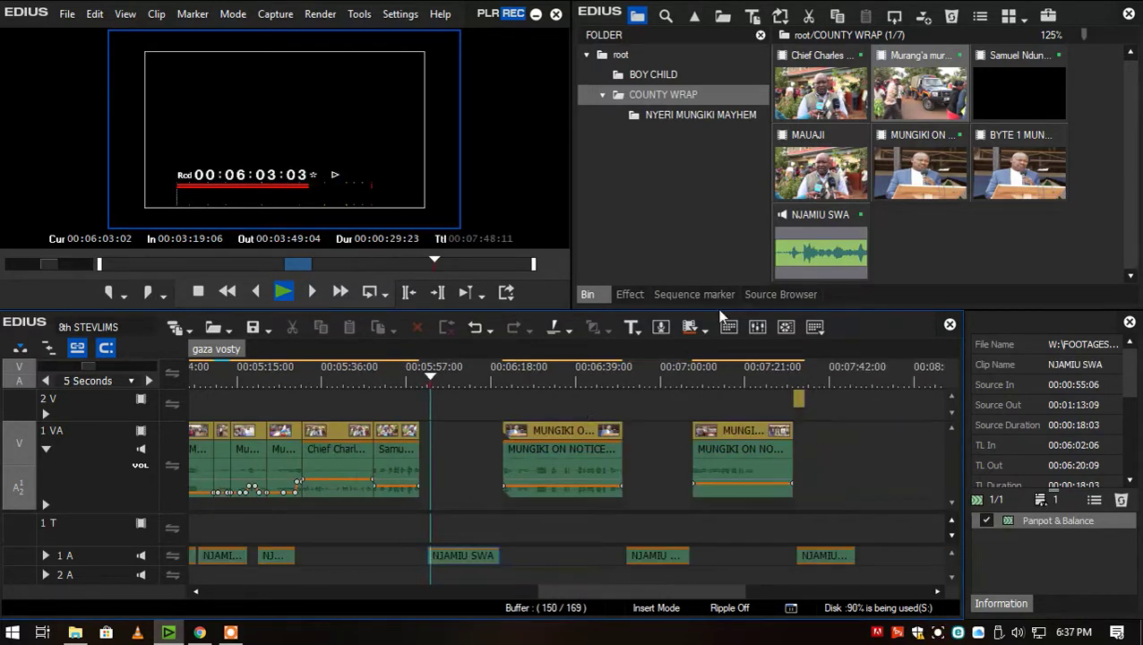
pyautogui.click(683, 122)
pyautogui.doubleClick(795, 107)
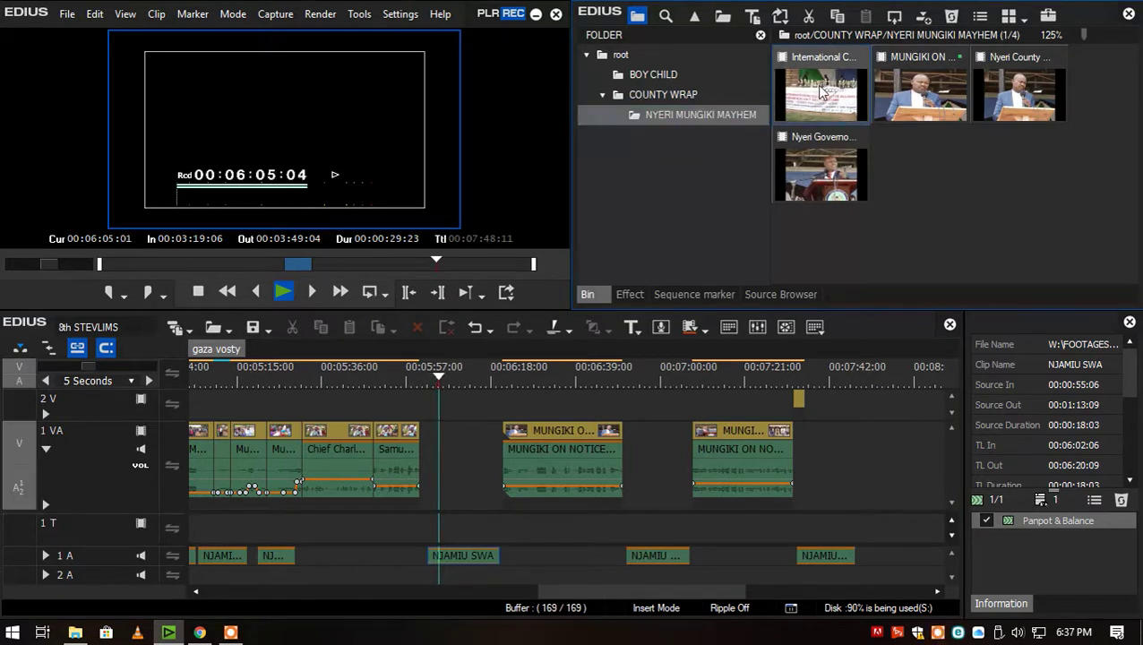
pyautogui.moveTo(135, 262); pyautogui.dragTo(215, 262)
pyautogui.press('i')
pyautogui.press('o')
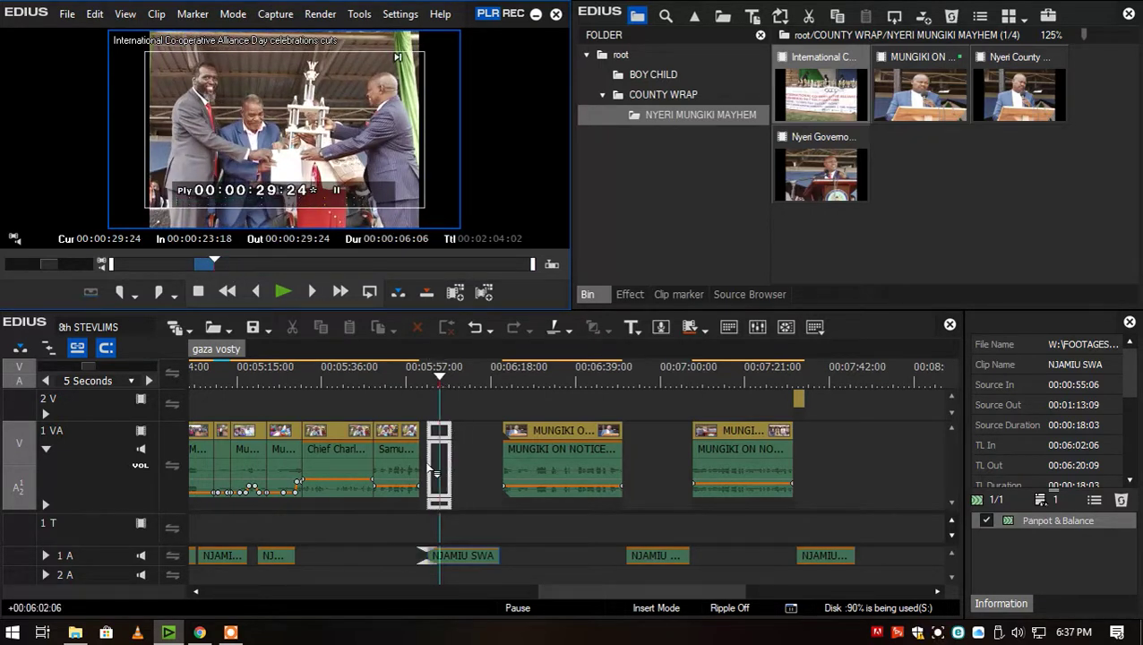
pyautogui.moveTo(422, 471); pyautogui.dragTo(422, 469)
# Add two volume points to the Co-operative Day clip so its sound drops to silence where the voice-over starts.
pyautogui.click(421, 376)
pyautogui.scroll(3, 467, 500)
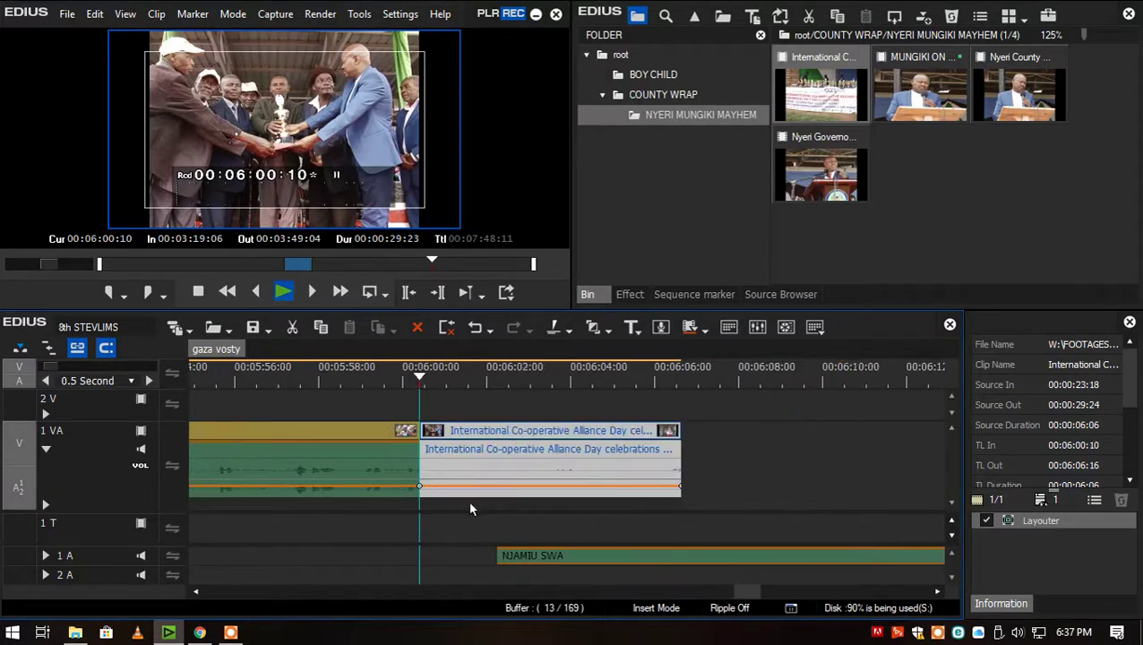
pyautogui.click(469, 485)
pyautogui.moveTo(500, 484); pyautogui.dragTo(530, 512)
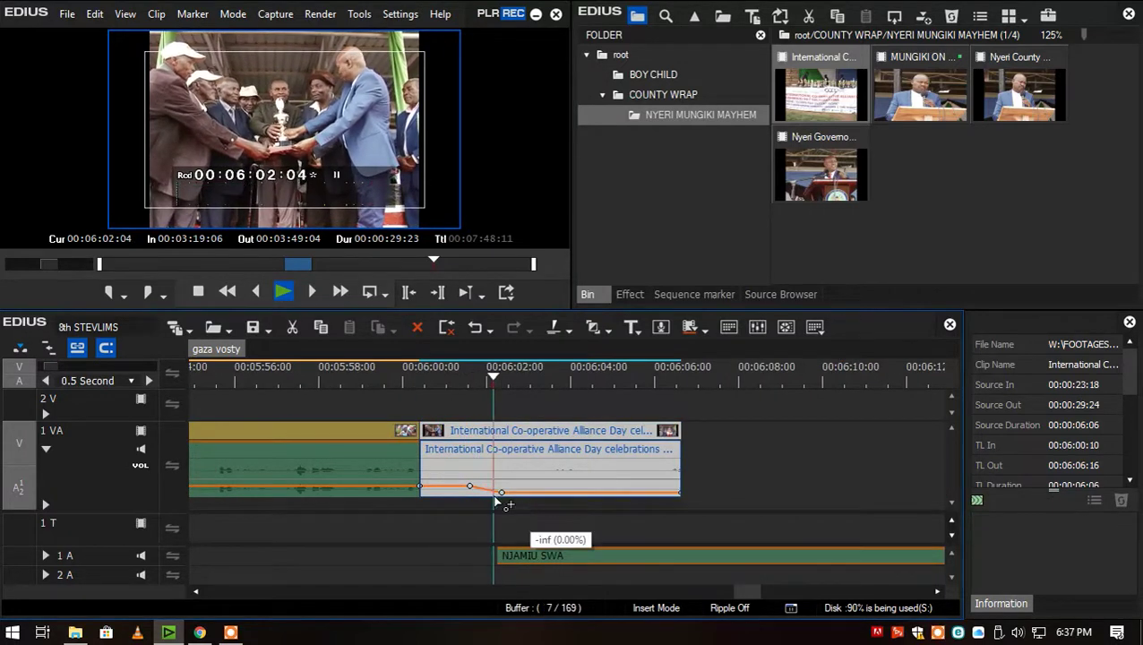
# Set the Co-operative Day clip's aspect ratio to 1.4222 (16:9) in its clip properties and play it back.
pyautogui.rightClick(581, 423)
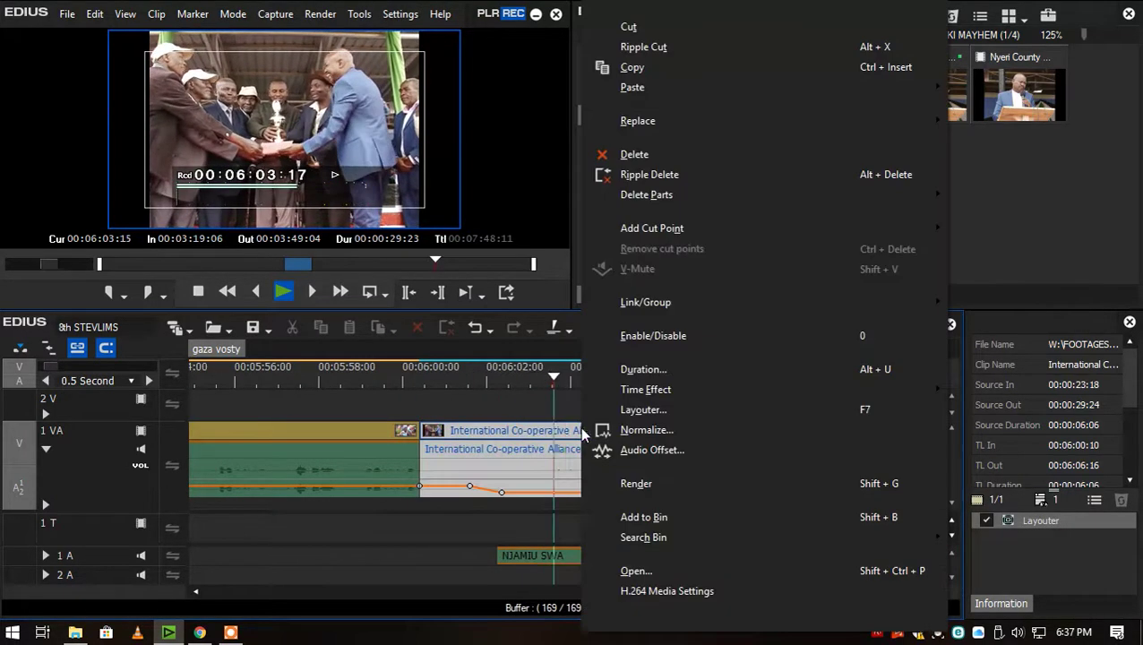
pyautogui.click(618, 599)
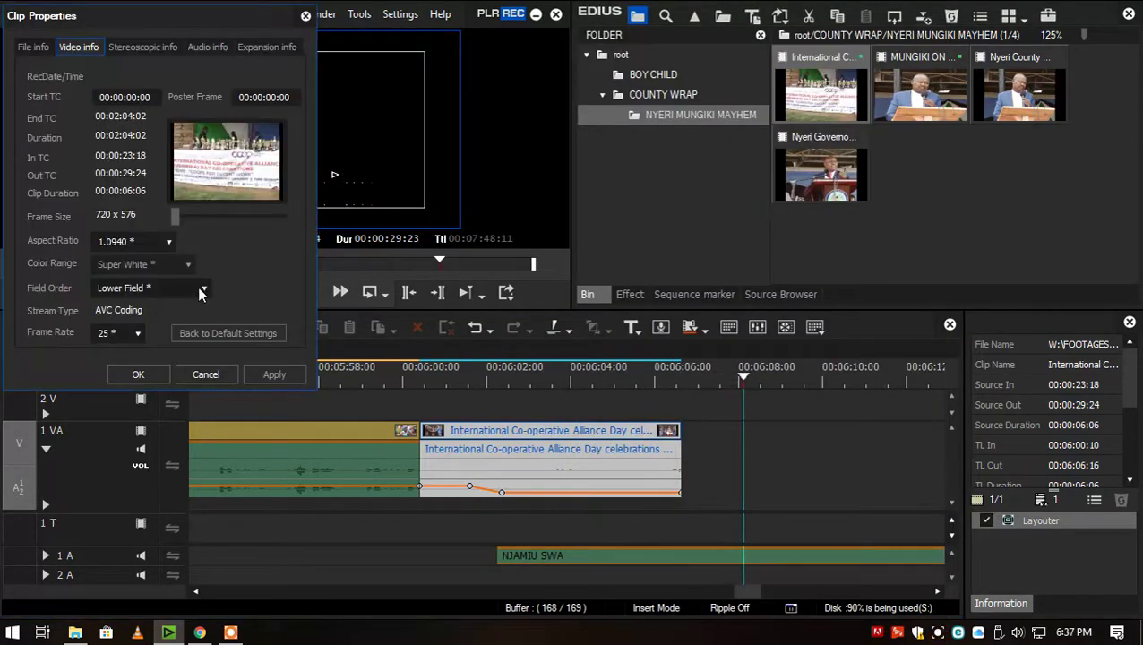
pyautogui.click(168, 242)
pyautogui.click(151, 344)
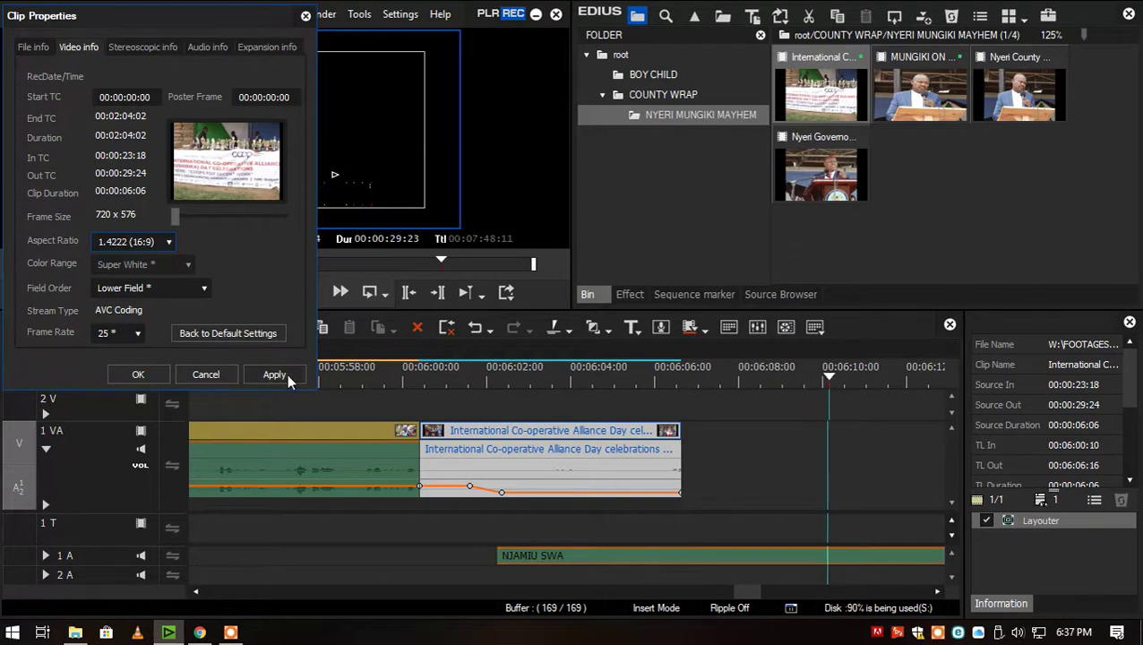
pyautogui.click(161, 375)
pyautogui.click(441, 380)
pyautogui.press('space')
# Mark a second Co-operative Day cutaway from 00:01:15:10 and place it muted on 1 VA at 00:06:06:16.
pyautogui.scroll(-2, 523, 452)
pyautogui.click(561, 464)
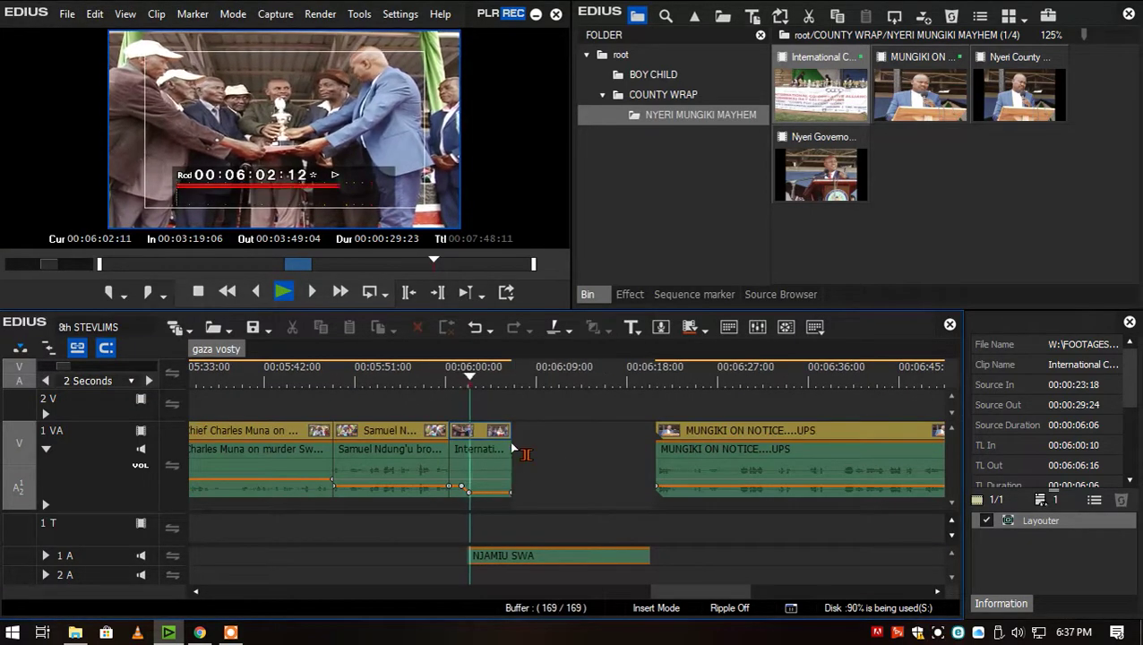
pyautogui.click(491, 383)
pyautogui.press('space')
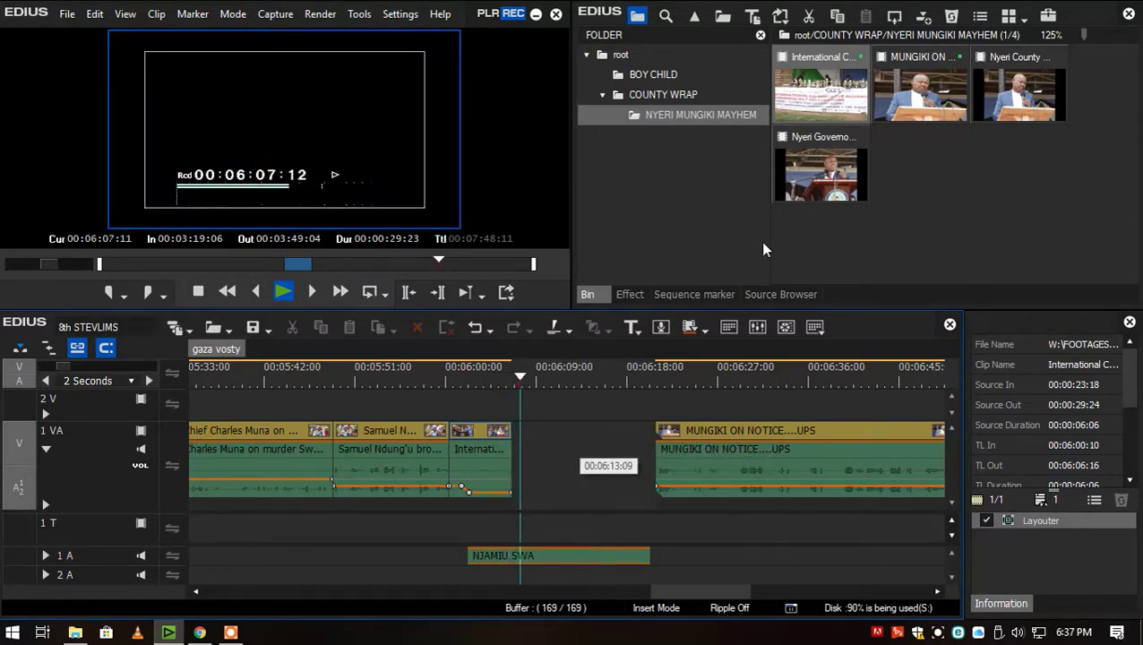
pyautogui.press('space')
pyautogui.moveTo(251, 269); pyautogui.dragTo(382, 269)
pyautogui.press('i')
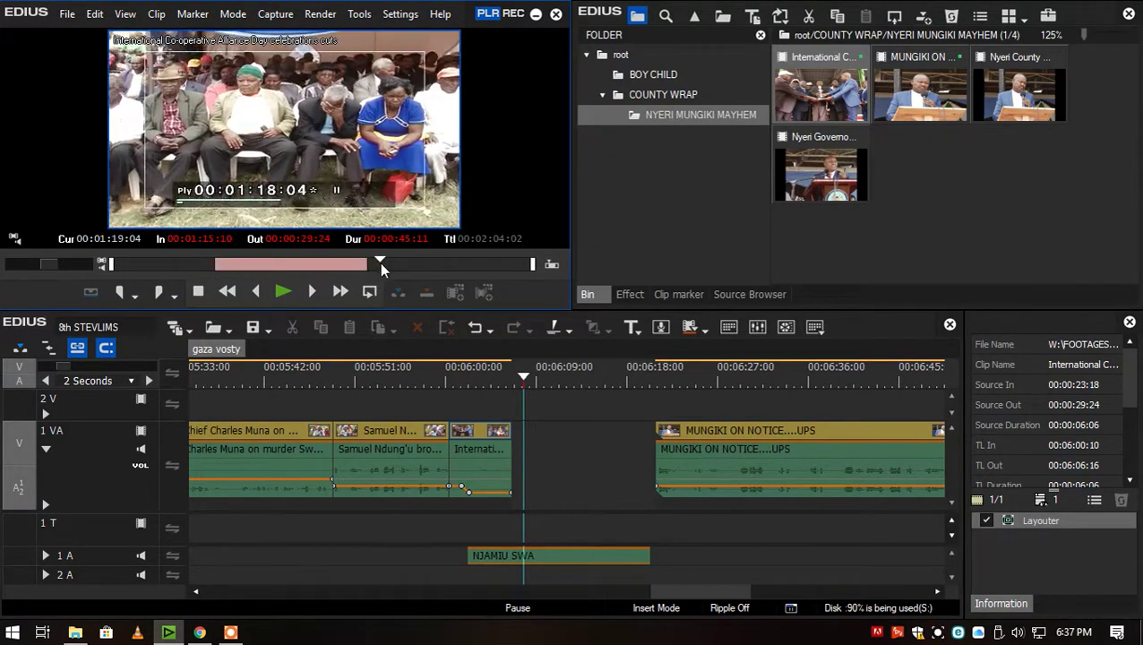
pyautogui.moveTo(526, 439); pyautogui.dragTo(521, 439)
# Extend the end of the second Co-operative Day clip to 00:06:17:00 and play the added footage.
pyautogui.press('space')
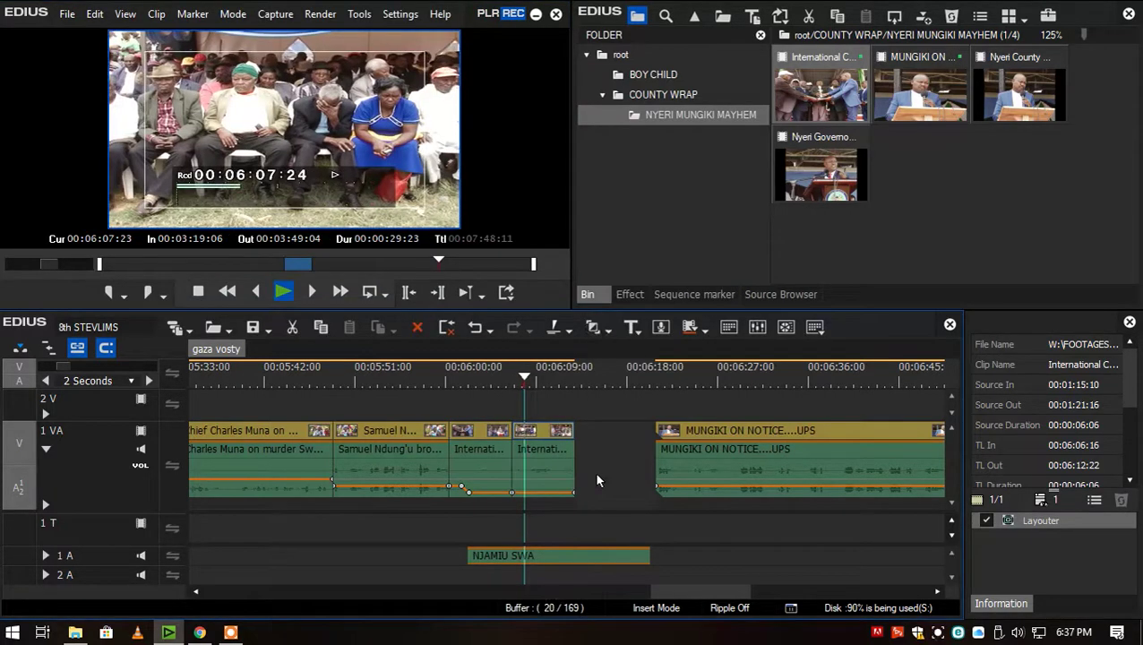
pyautogui.moveTo(695, 592); pyautogui.dragTo(711, 599)
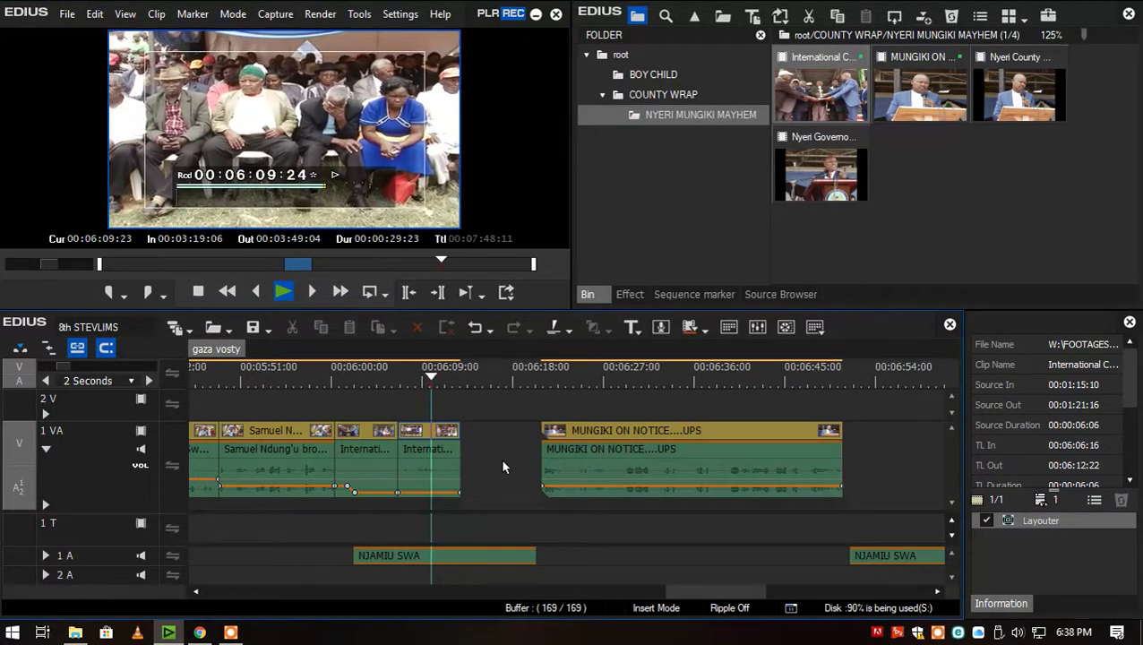
pyautogui.moveTo(460, 434); pyautogui.dragTo(504, 437)
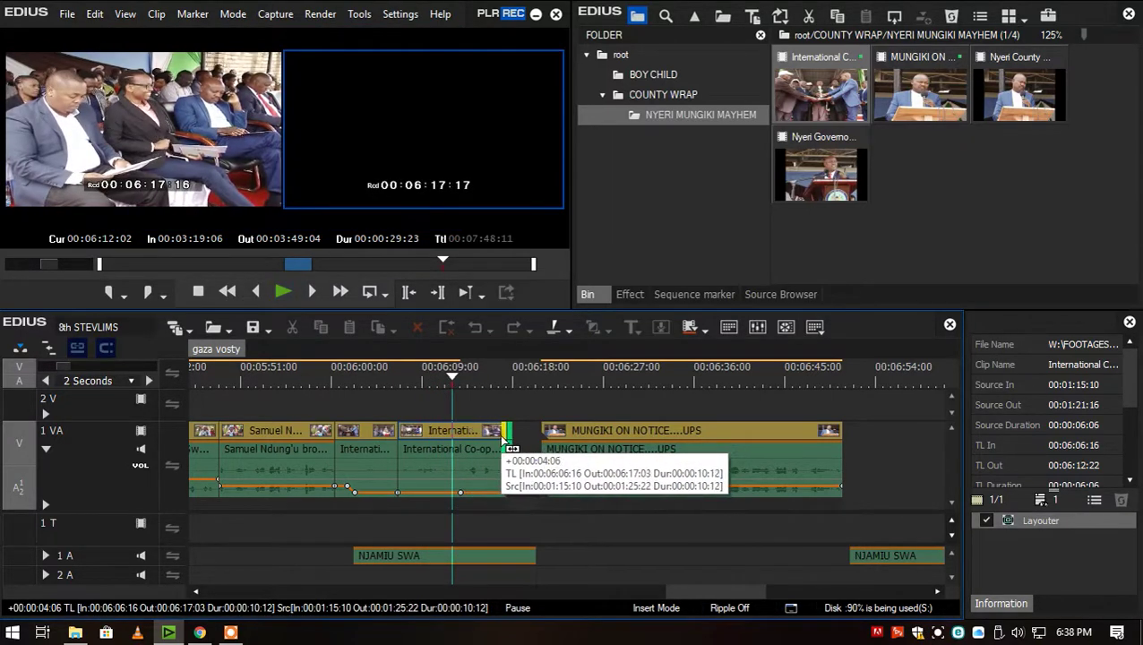
pyautogui.press('space')
pyautogui.click(473, 430)
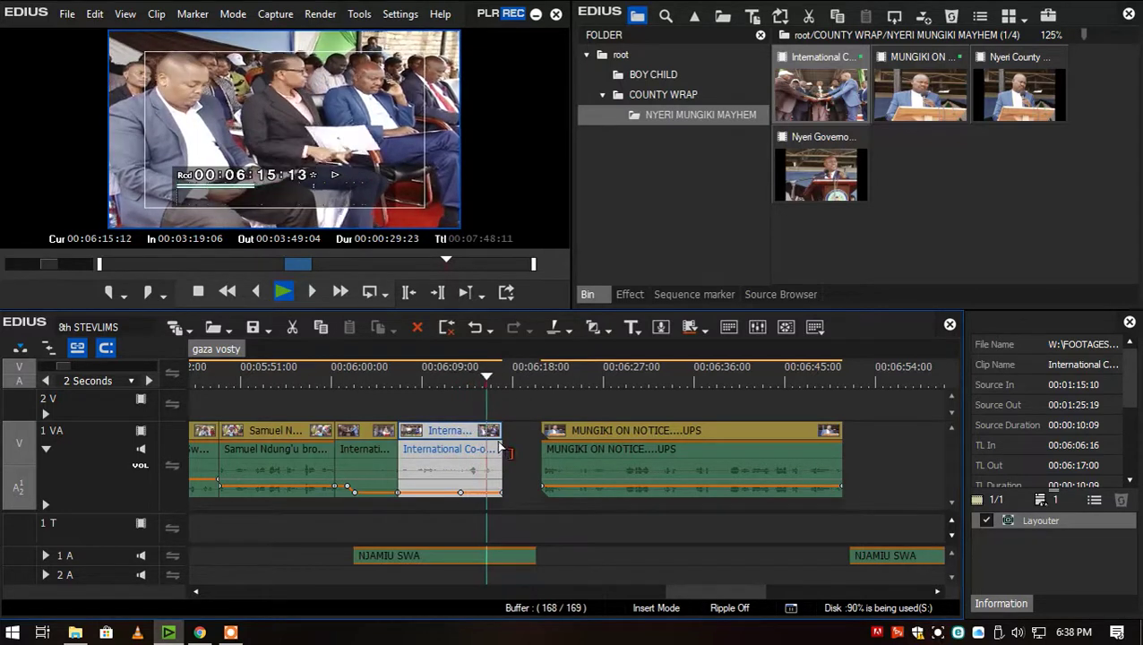
# Mark 00:01:38:03 to 00:01:40:22 in the Co-operative Day footage and place it on 1 VA at 00:06:17:00.
pyautogui.click(524, 464)
pyautogui.moveTo(702, 592); pyautogui.dragTo(714, 589)
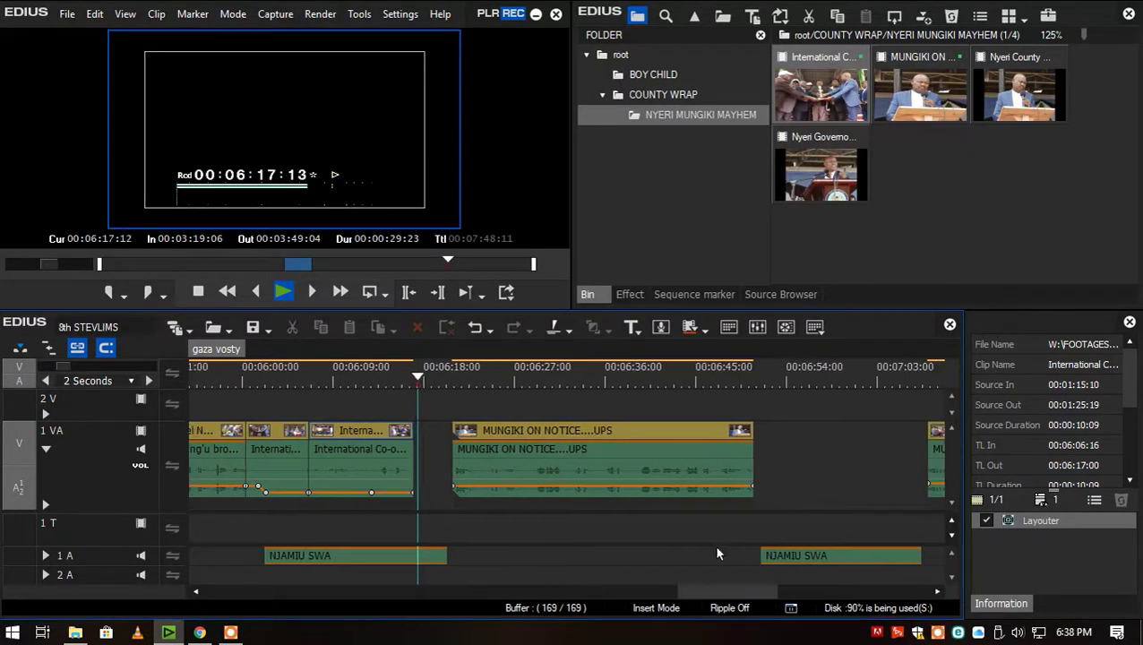
pyautogui.doubleClick(840, 105)
pyautogui.moveTo(383, 263); pyautogui.dragTo(445, 256)
pyautogui.press('i')
pyautogui.press('space')
pyautogui.press('space')
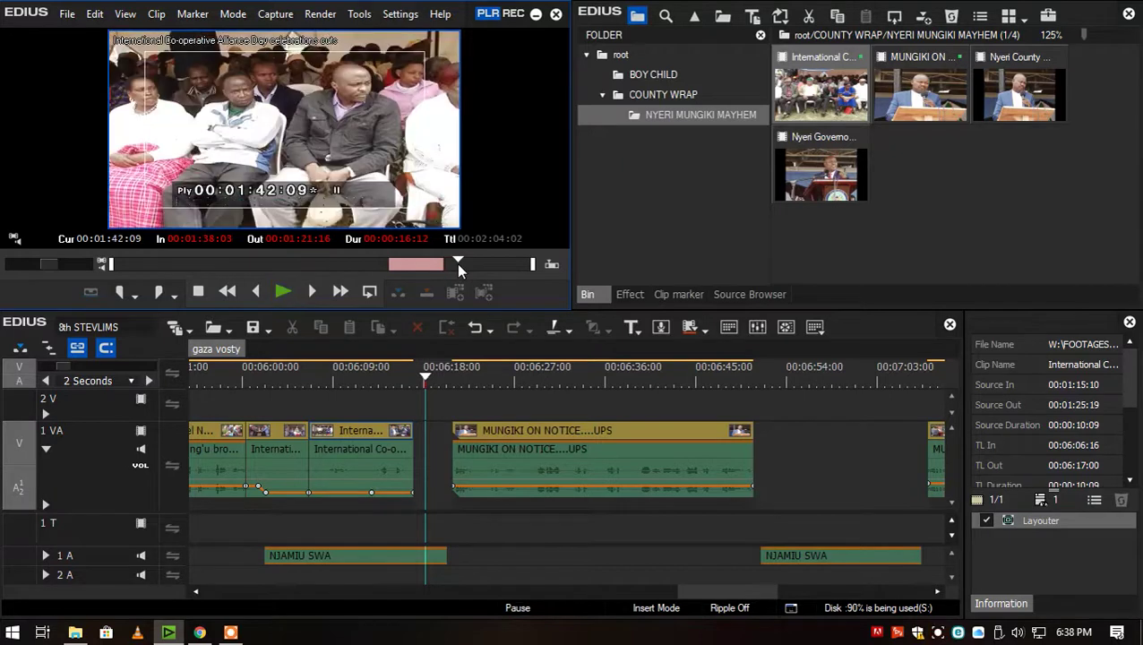
pyautogui.press('o')
pyautogui.moveTo(407, 184); pyautogui.dragTo(436, 509)
# Mute the third Co-operative Day clip, extend it to the MUNGIKI ON NOTICE clip at 00:06:20:22, and play it.
pyautogui.rightClick(431, 492)
pyautogui.click(466, 383)
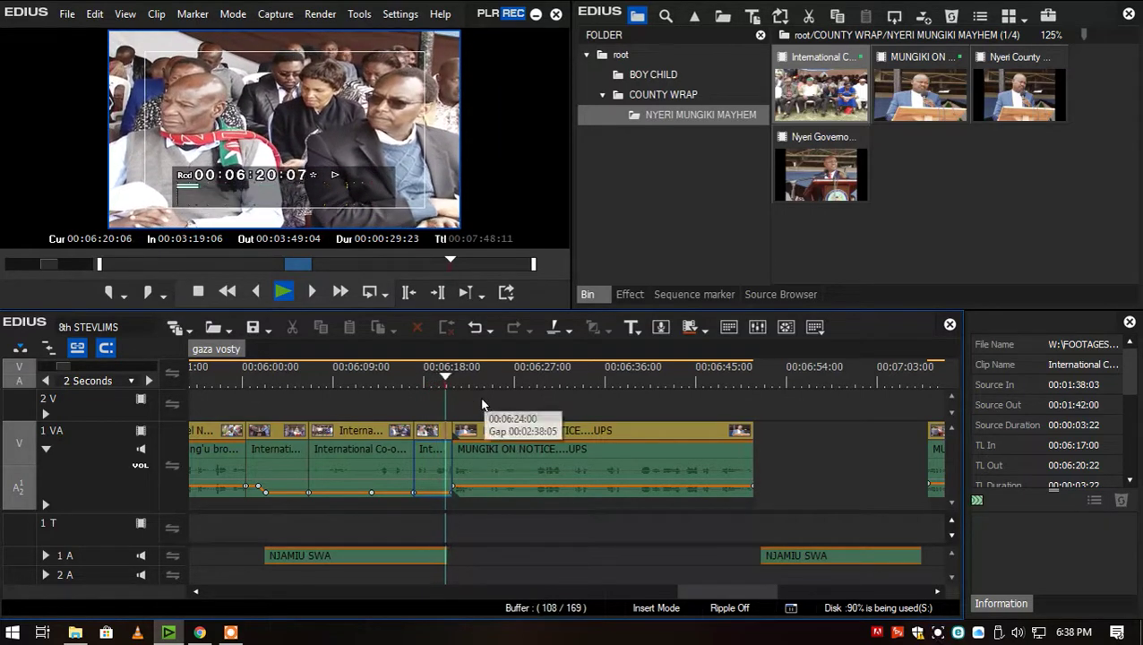
pyautogui.press('space')
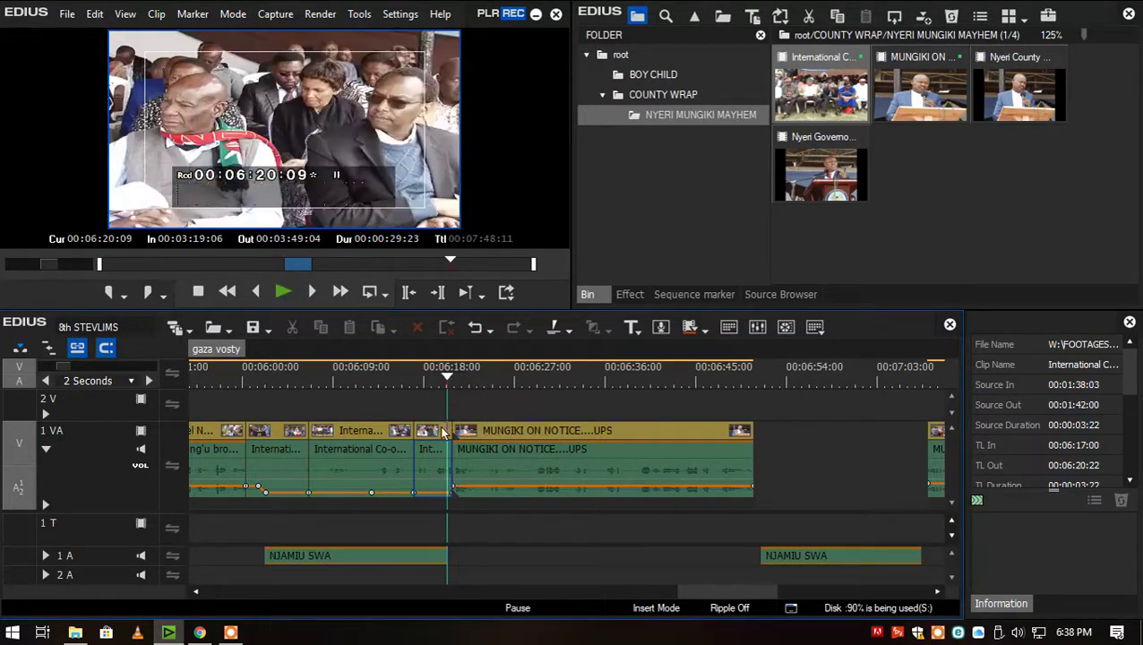
# Copy the third Co-operative Day clip's video onto 2 V at 00:06:17:00 and extend its end to 00:06:23:00 over the Mungiki byte.
pyautogui.click(441, 432)
pyautogui.moveTo(444, 408); pyautogui.dragTo(444, 404)
pyautogui.moveTo(451, 401); pyautogui.dragTo(485, 402)
pyautogui.press('space')
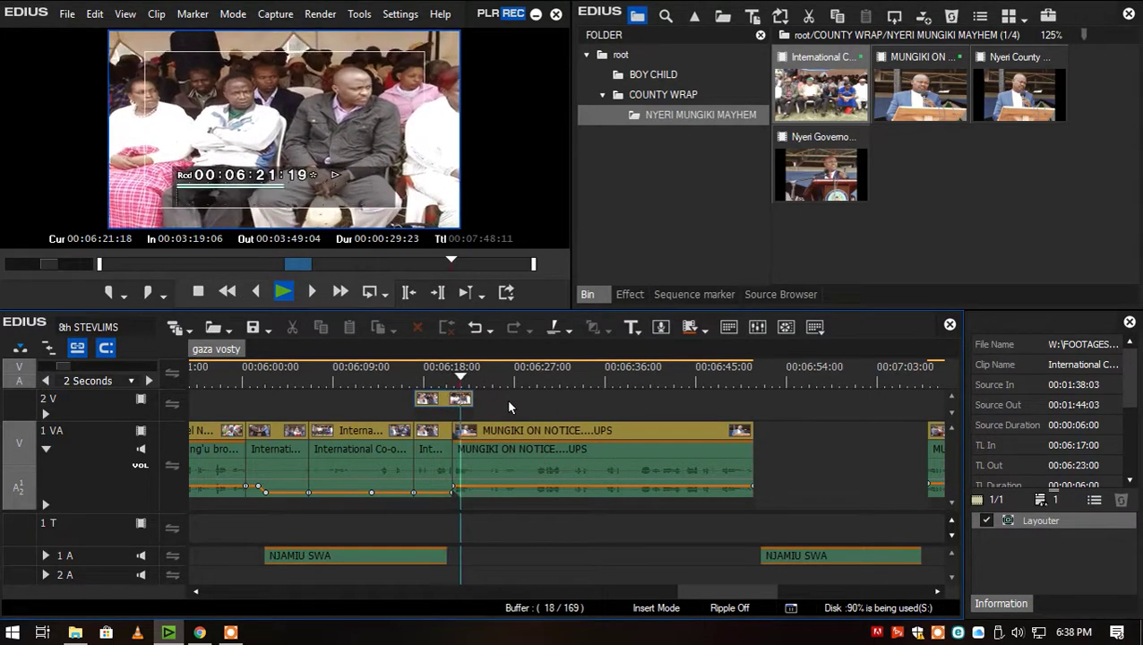
# Reopen the Co-operative Day footage for the voice-over gap after the first Mungiki byte and set its out point at 00:00:01:12.
pyautogui.scroll(-2, 512, 395)
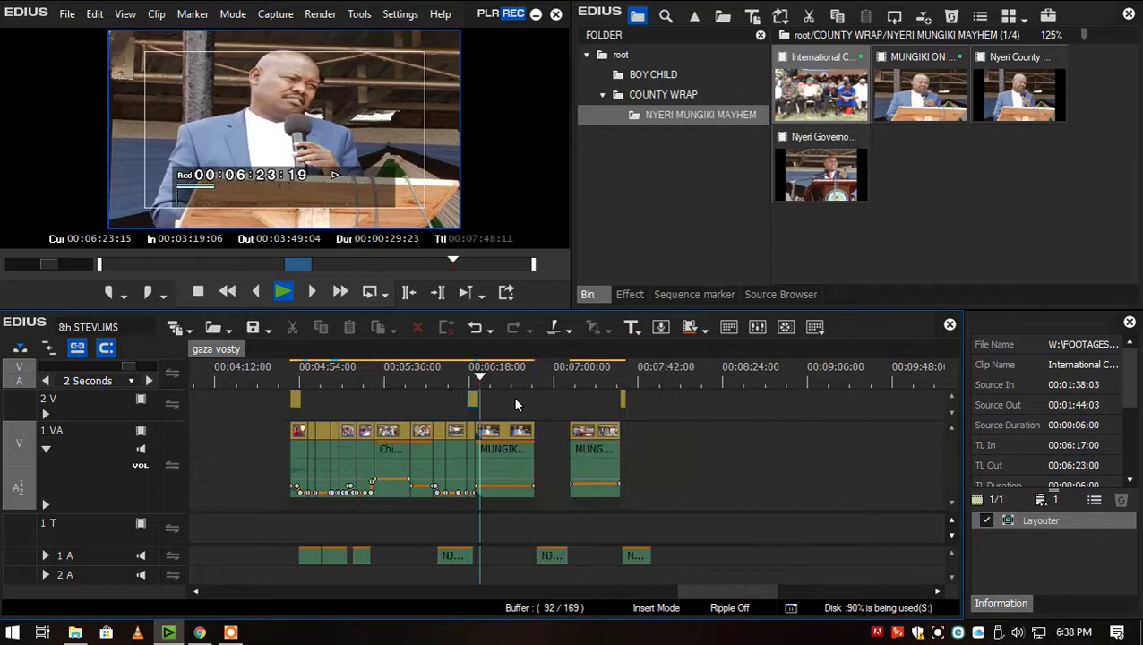
pyautogui.press('space')
pyautogui.scroll(1, 582, 560)
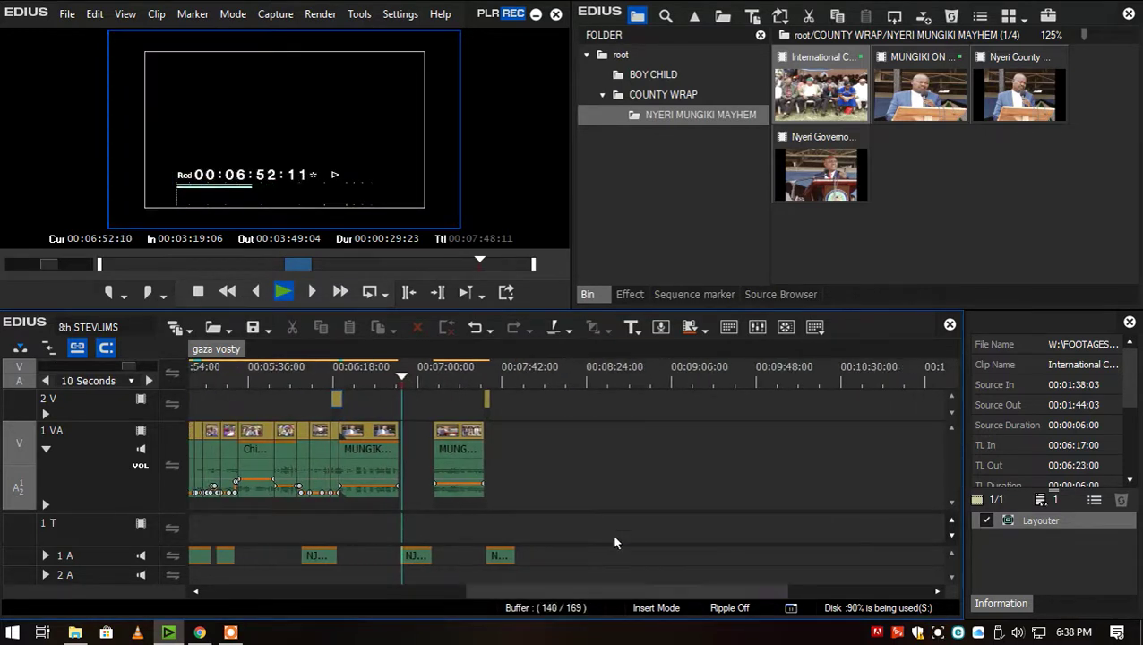
pyautogui.doubleClick(816, 95)
pyautogui.click(123, 263)
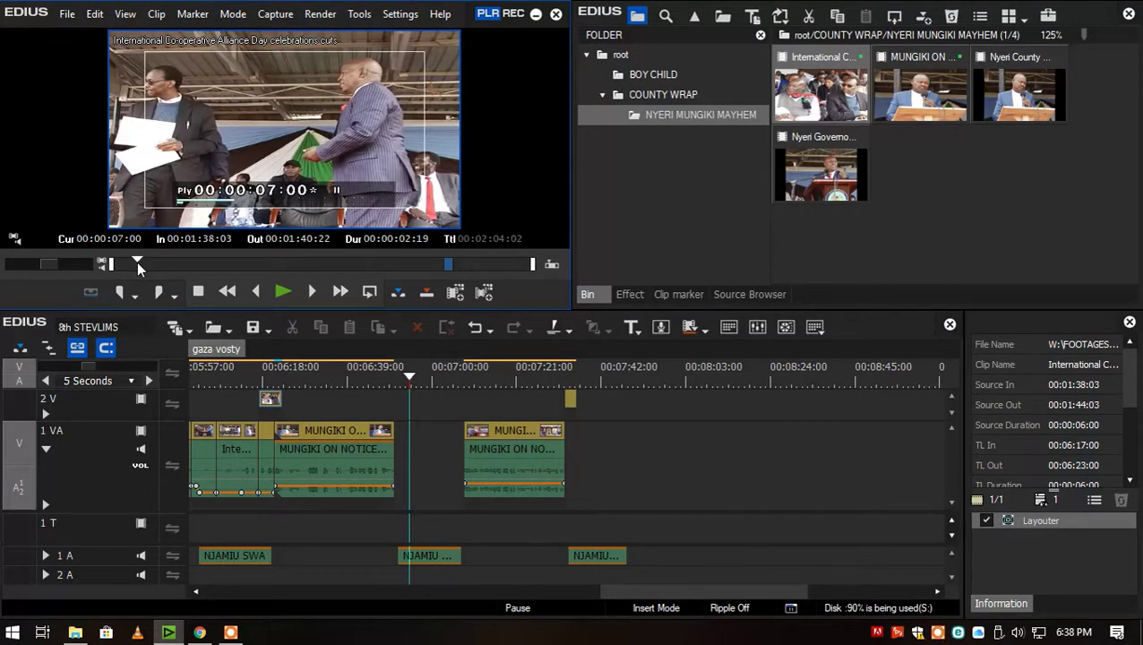
pyautogui.press('o')
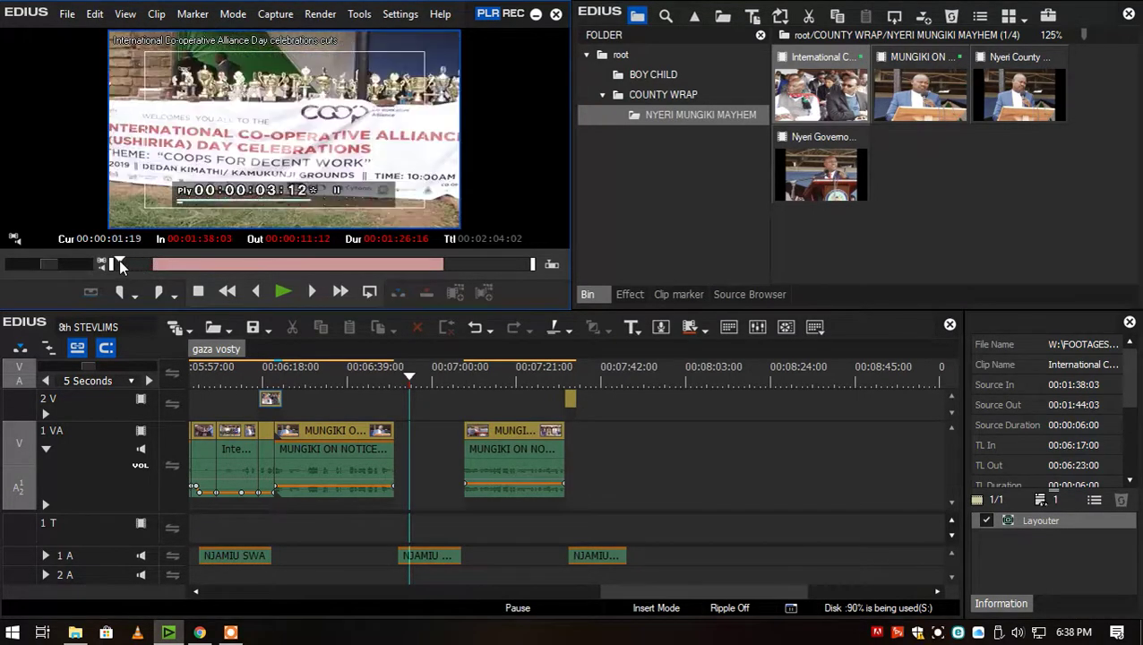
pyautogui.press('o')
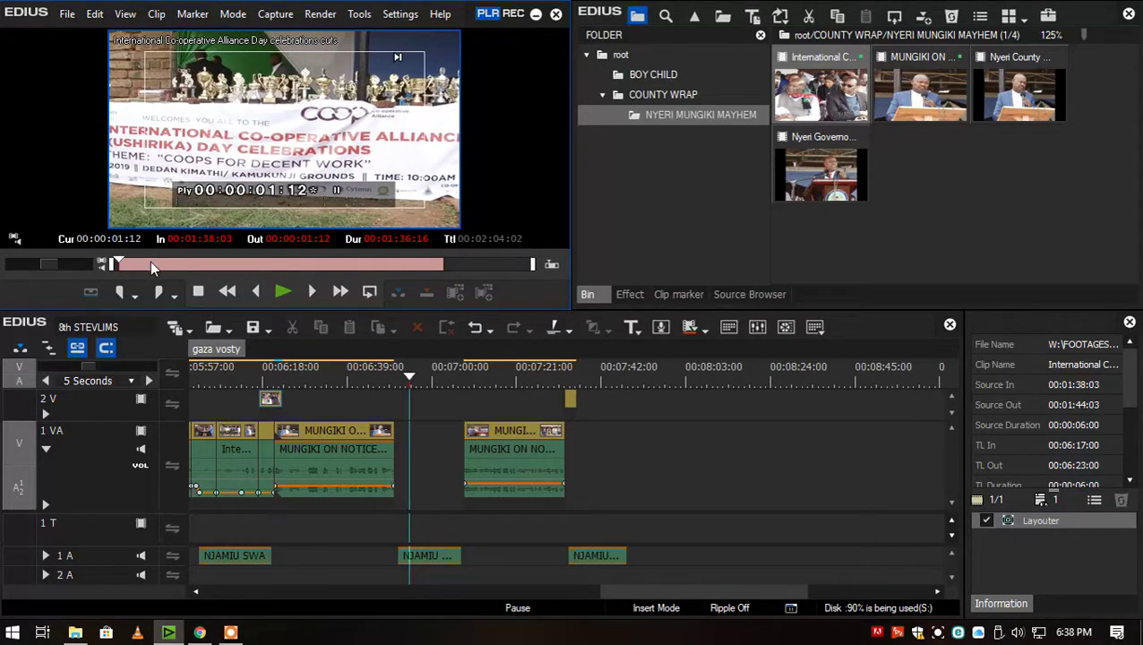